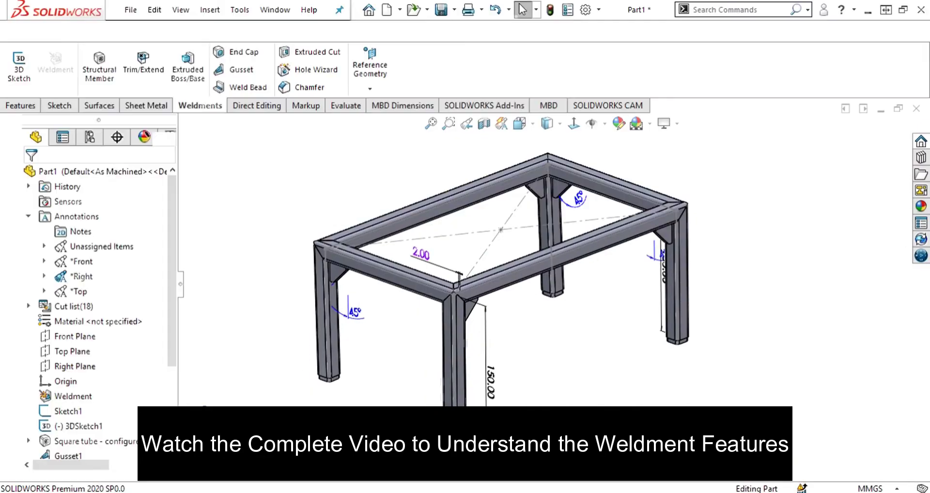
Step: Examine the finished weldment table frame from several angles
{"action": "scroll", "coordinate": [497, 299], "scroll_direction": "down", "scroll_amount": 3}
{"action": "middle_click_drag", "start_coordinate": [490, 324], "coordinate": [456, 224]}
{"action": "left_click", "coordinate": [523, 9]}
{"action": "key", "text": "ctrl+7"}
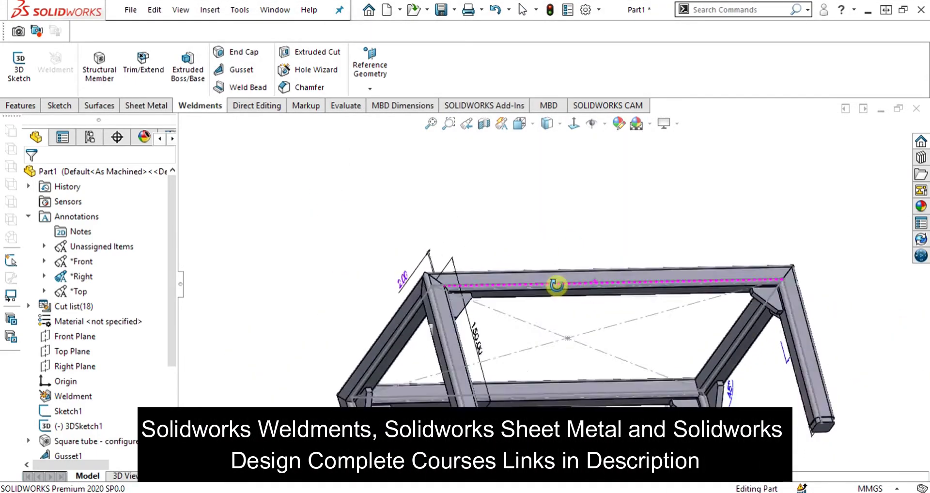
{"action": "middle_click_drag", "start_coordinate": [660, 326], "coordinate": [573, 335]}
{"action": "scroll", "coordinate": [533, 310], "scroll_direction": "up", "scroll_amount": 3}
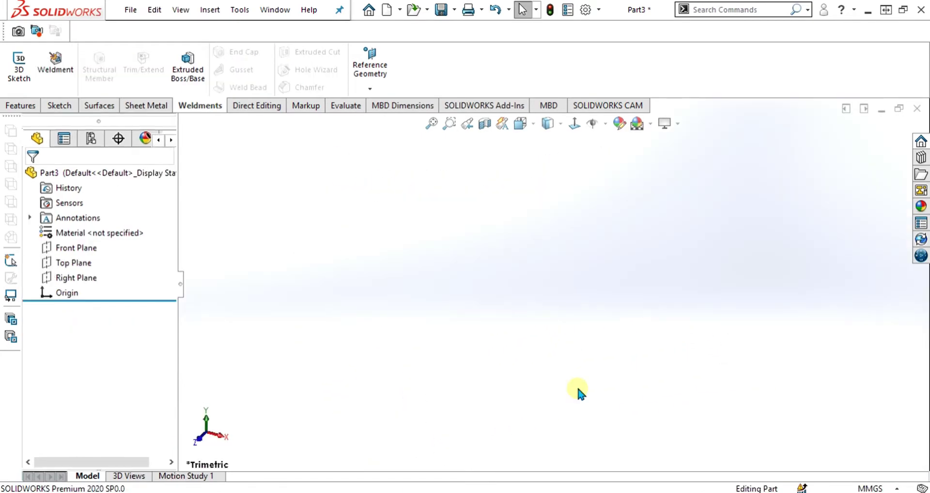
Step: Start a sketch on the Top Plane and draw a center rectangle about 258 mm wide, centered on the origin
{"action": "left_click", "coordinate": [74, 263]}
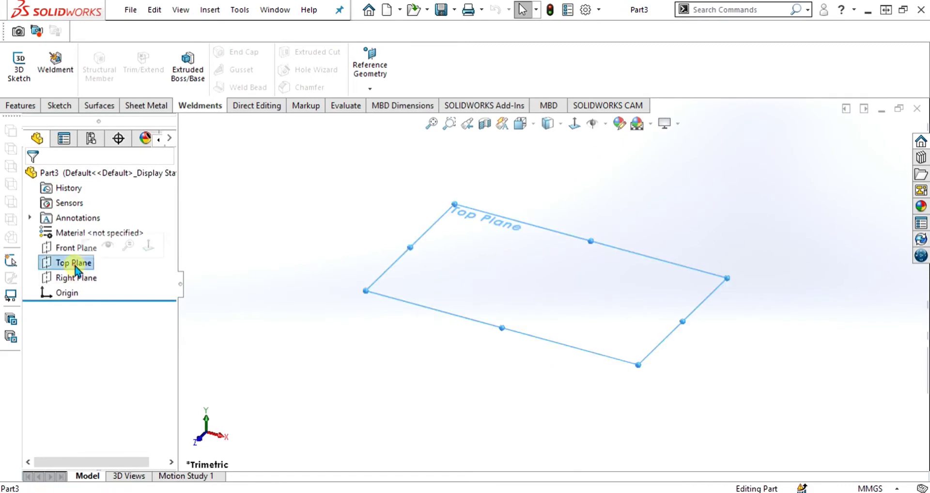
{"action": "left_click", "coordinate": [59, 105]}
{"action": "left_click", "coordinate": [14, 79]}
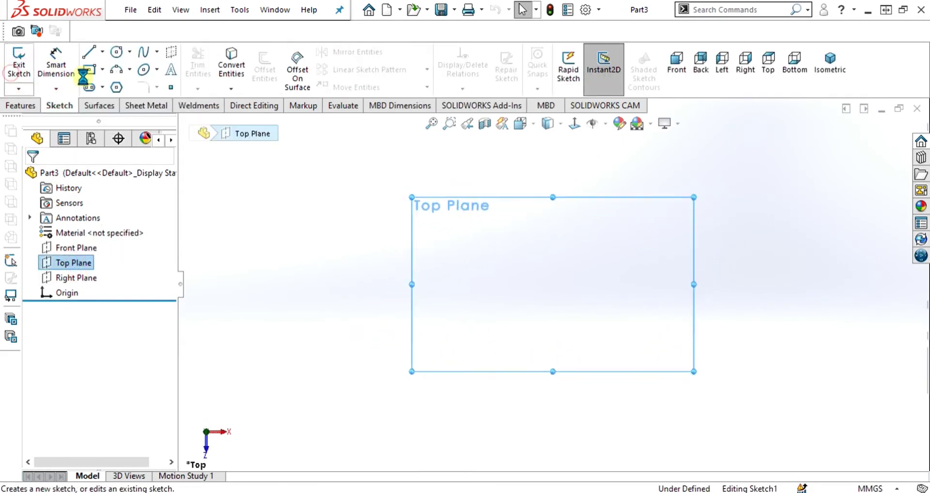
{"action": "left_click", "coordinate": [89, 69]}
{"action": "mouse_move", "coordinate": [557, 287]}
{"action": "left_mouse_down"}
{"action": "mouse_move", "coordinate": [678, 316]}
{"action": "mouse_move", "coordinate": [751, 367]}
{"action": "mouse_move", "coordinate": [758, 386]}
{"action": "left_mouse_up"}
Step: Dimension the rectangle's long horizontal side to 350 mm
{"action": "left_click", "coordinate": [56, 63]}
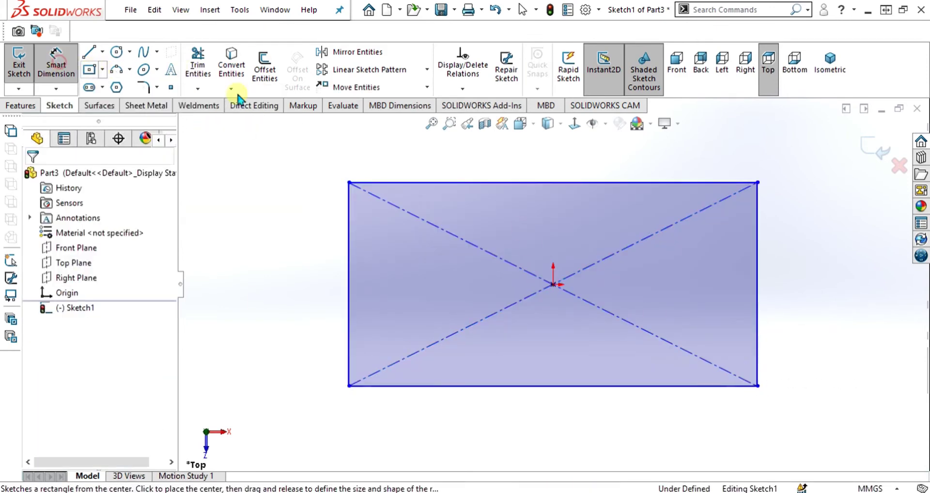
{"action": "left_click", "coordinate": [552, 183]}
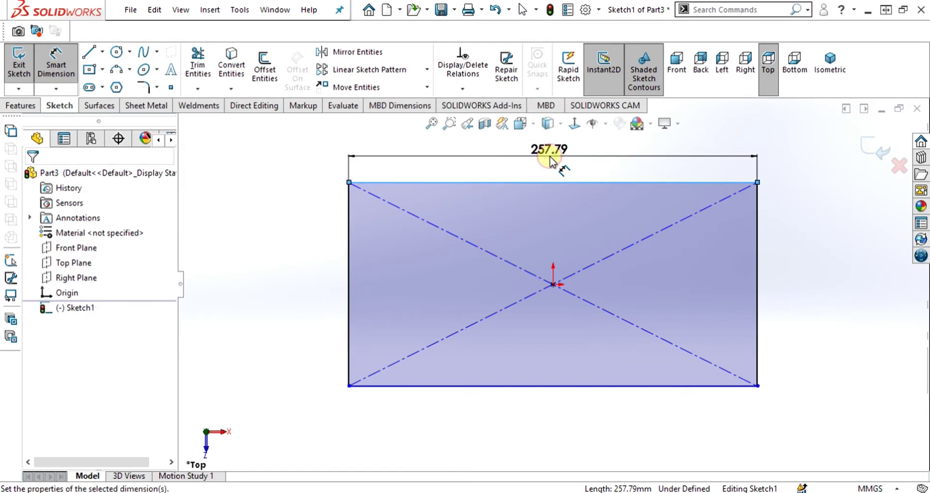
{"action": "left_click", "coordinate": [550, 161]}
{"action": "type", "text": "350"}
{"action": "key", "text": "Return"}
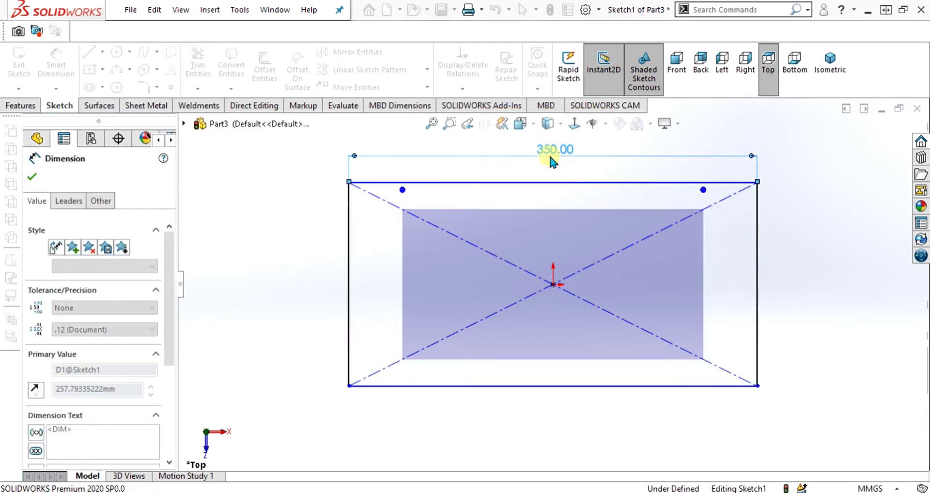
Step: Dimension the rectangle's short side to 200 mm and finish the sketch
{"action": "left_click", "coordinate": [757, 257]}
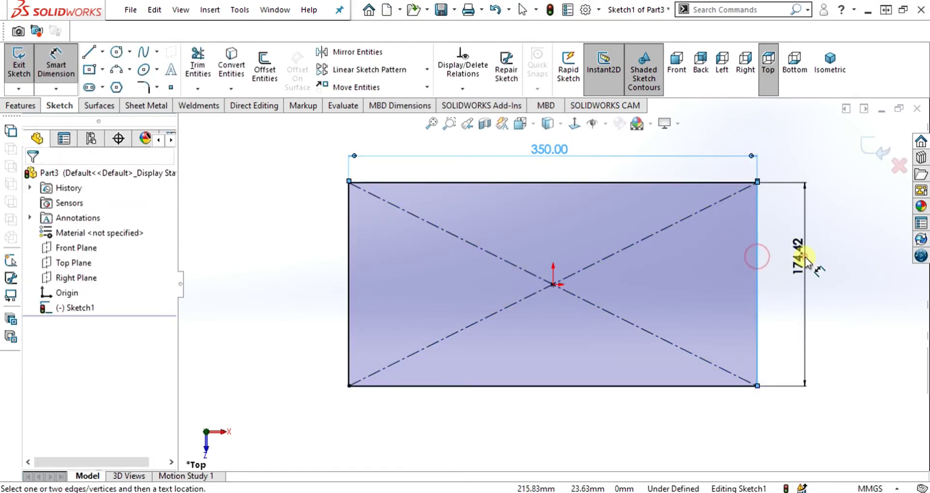
{"action": "left_click", "coordinate": [804, 256]}
{"action": "type", "text": "200"}
{"action": "key", "text": "Return"}
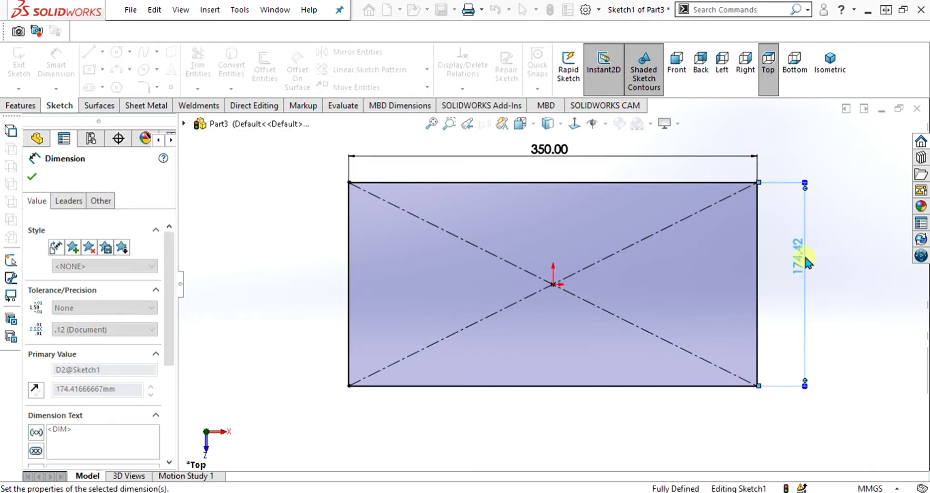
{"action": "left_click", "coordinate": [32, 177]}
{"action": "left_click", "coordinate": [24, 78]}
Step: Start a 3D sketch and draw a leg line about 158 mm straight down from the rectangle's front right corner
{"action": "mouse_move", "coordinate": [654, 339]}
{"action": "middle_mouse_down"}
{"action": "mouse_move", "coordinate": [650, 232]}
{"action": "mouse_move", "coordinate": [609, 108]}
{"action": "mouse_move", "coordinate": [615, 184]}
{"action": "mouse_move", "coordinate": [592, 183]}
{"action": "mouse_move", "coordinate": [624, 161]}
{"action": "middle_mouse_up"}
{"action": "left_click", "coordinate": [208, 107]}
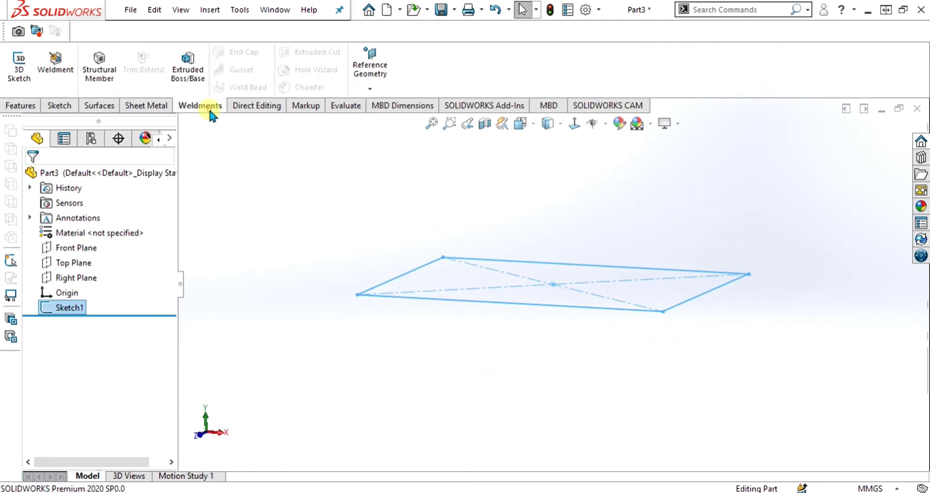
{"action": "left_click", "coordinate": [19, 62]}
{"action": "left_click", "coordinate": [89, 52]}
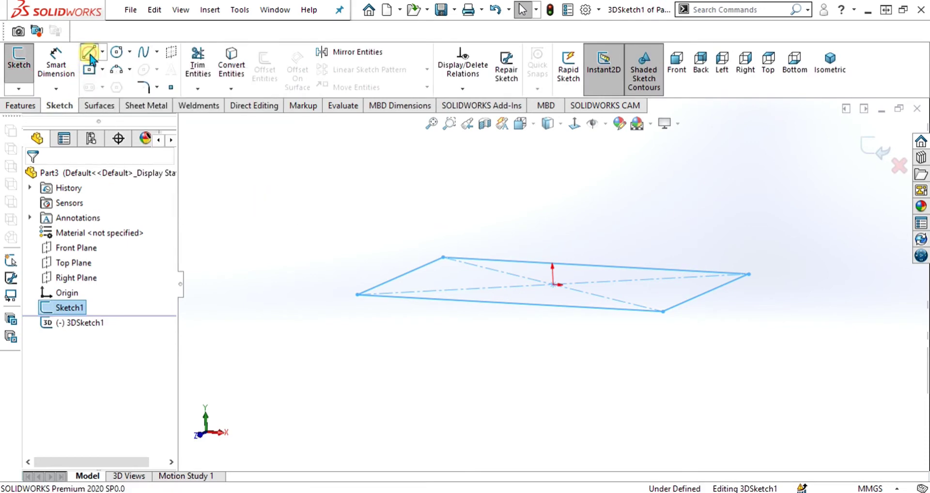
{"action": "left_click", "coordinate": [661, 310]}
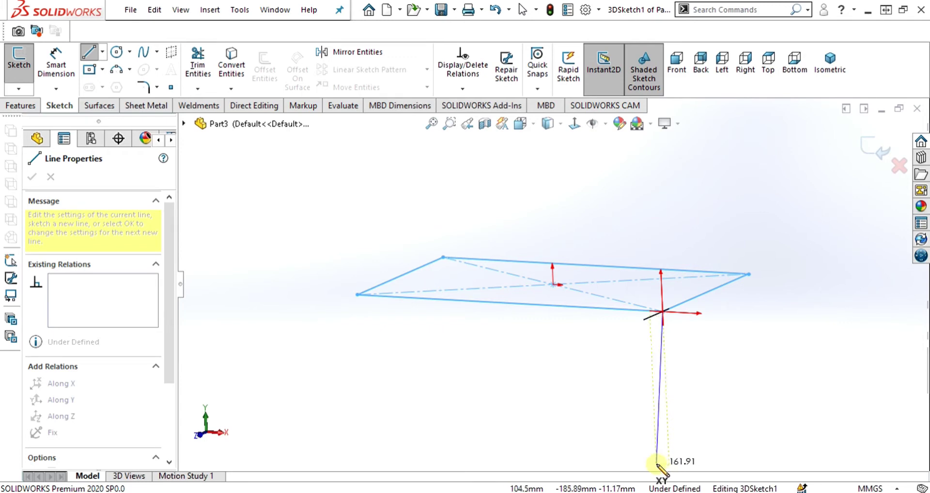
{"action": "left_click", "coordinate": [662, 464]}
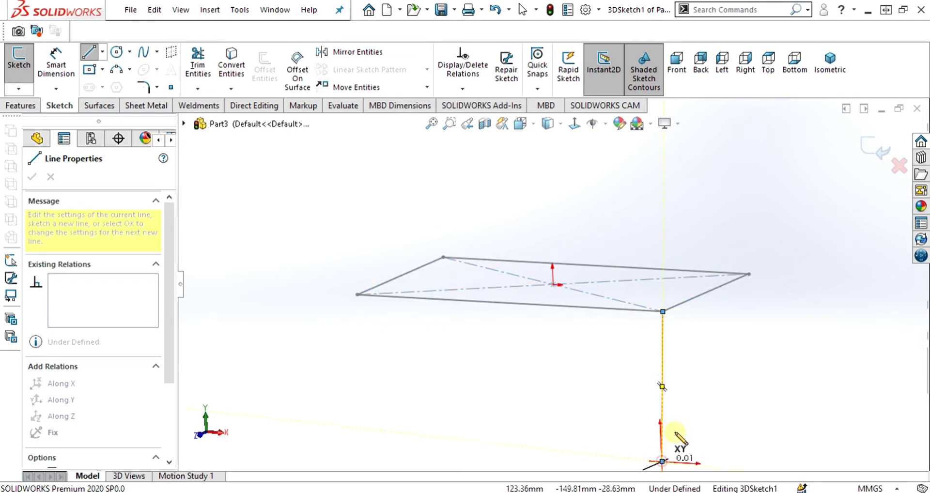
{"action": "key", "text": "Escape"}
Step: Add an Along Y relation to the leg line at the front right corner
{"action": "mouse_move", "coordinate": [644, 361]}
{"action": "middle_mouse_down"}
{"action": "mouse_move", "coordinate": [698, 304]}
{"action": "mouse_move", "coordinate": [727, 315]}
{"action": "mouse_move", "coordinate": [659, 359]}
{"action": "middle_mouse_up"}
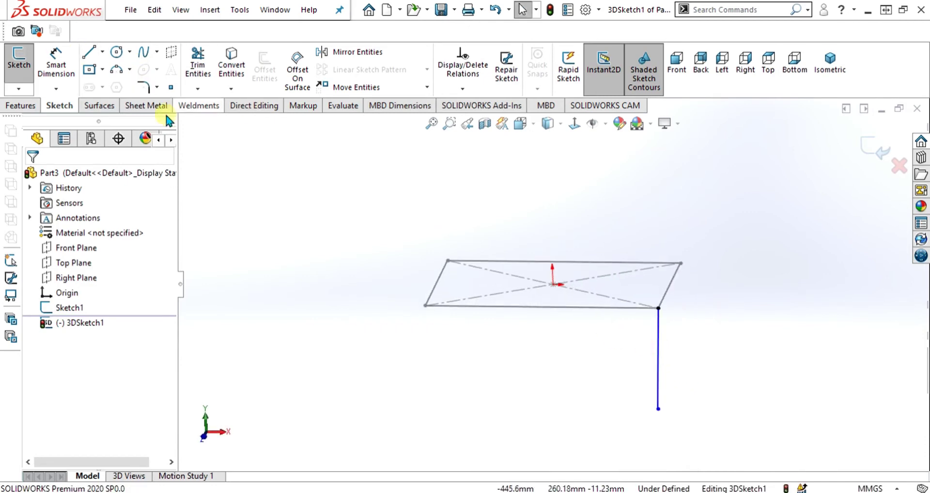
{"action": "scroll", "coordinate": [658, 312], "scroll_direction": "down", "scroll_amount": 3}
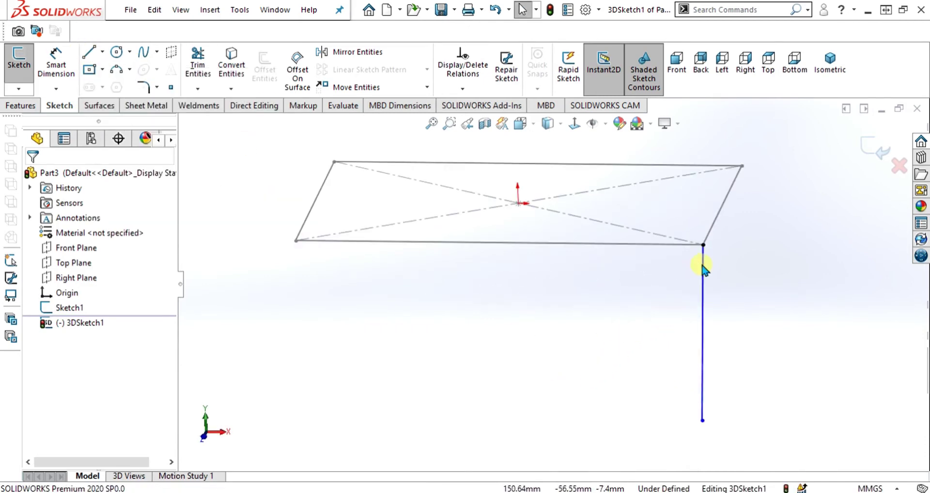
{"action": "left_click", "coordinate": [702, 321]}
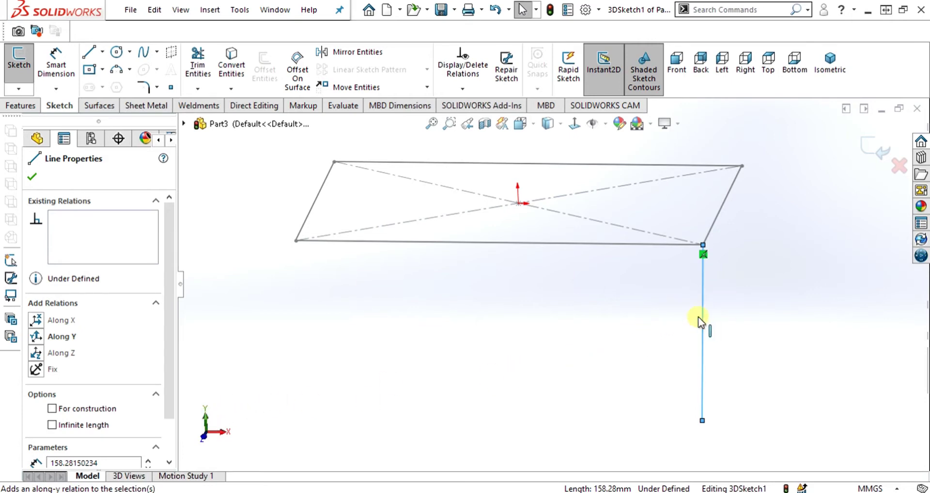
{"action": "left_click", "coordinate": [35, 336]}
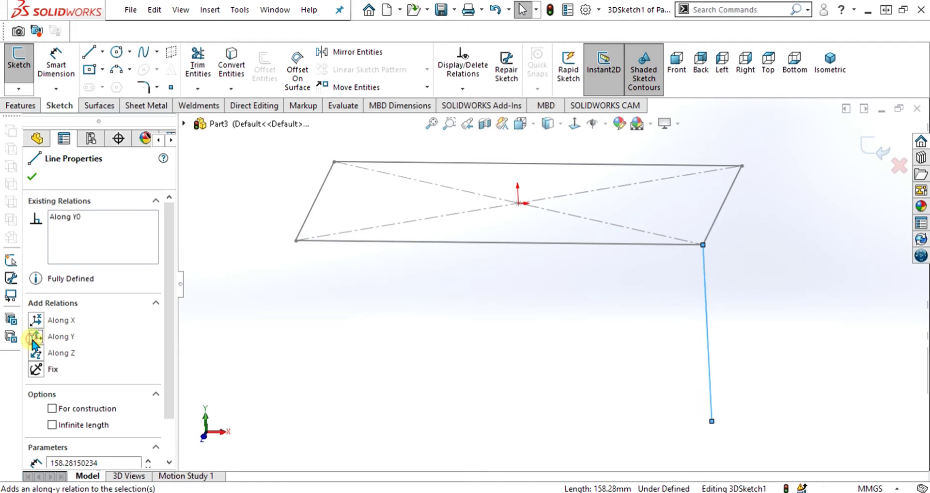
Step: Dimension the front right leg line to a length of 150 mm
{"action": "mouse_move", "coordinate": [653, 331]}
{"action": "middle_mouse_down"}
{"action": "mouse_move", "coordinate": [656, 284]}
{"action": "mouse_move", "coordinate": [689, 268]}
{"action": "mouse_move", "coordinate": [756, 261]}
{"action": "mouse_move", "coordinate": [748, 232]}
{"action": "mouse_move", "coordinate": [719, 283]}
{"action": "mouse_move", "coordinate": [660, 280]}
{"action": "mouse_move", "coordinate": [664, 313]}
{"action": "mouse_move", "coordinate": [605, 278]}
{"action": "middle_mouse_up"}
{"action": "left_click", "coordinate": [57, 59]}
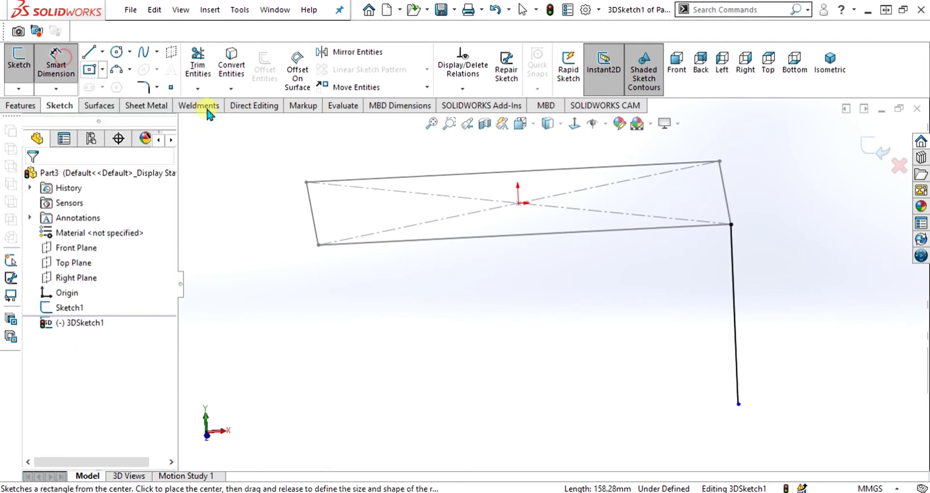
{"action": "left_click", "coordinate": [735, 288]}
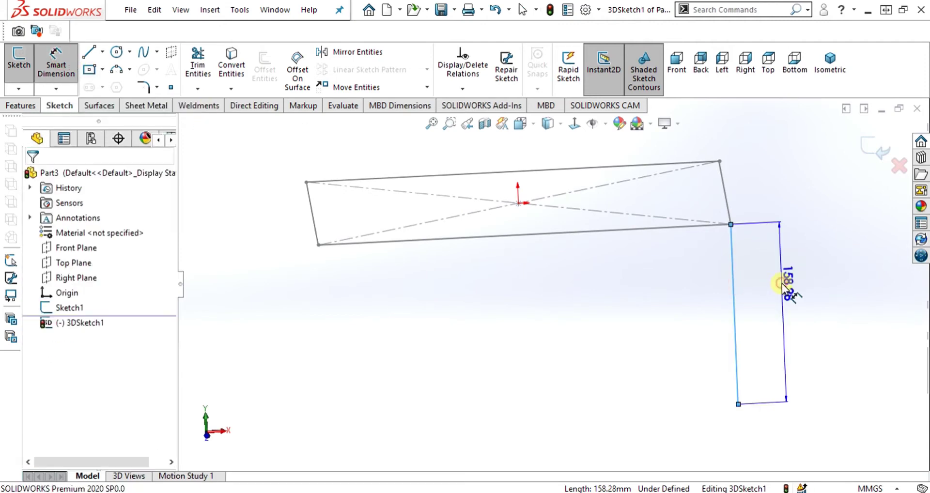
{"action": "left_click", "coordinate": [782, 283]}
{"action": "type", "text": "150"}
{"action": "key", "text": "Return"}
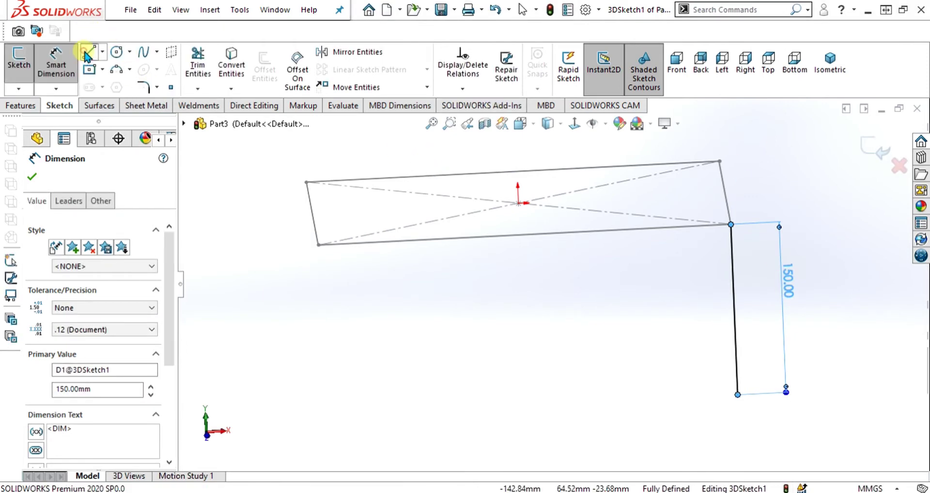
Step: Draw a second leg line about 158 mm long, vertically down from the rectangle's front left corner
{"action": "left_click", "coordinate": [87, 51]}
{"action": "left_click", "coordinate": [318, 244]}
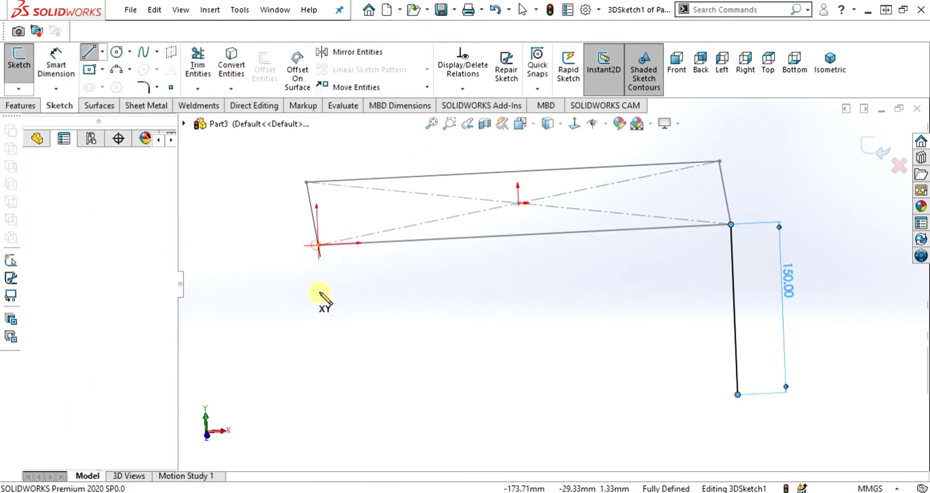
{"action": "left_click", "coordinate": [326, 424]}
{"action": "key", "text": "Escape"}
Step: Dimension the front left leg line to a length of 150 mm
{"action": "left_click", "coordinate": [54, 62]}
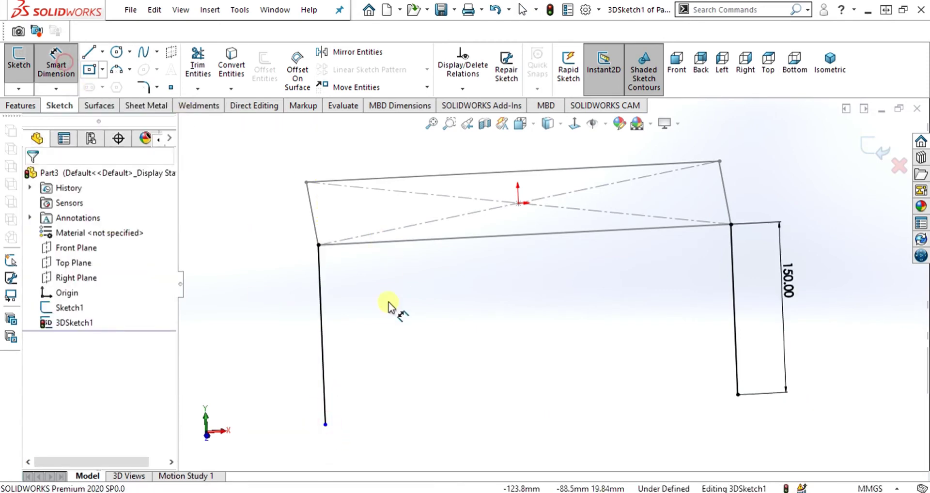
{"action": "left_click", "coordinate": [320, 317]}
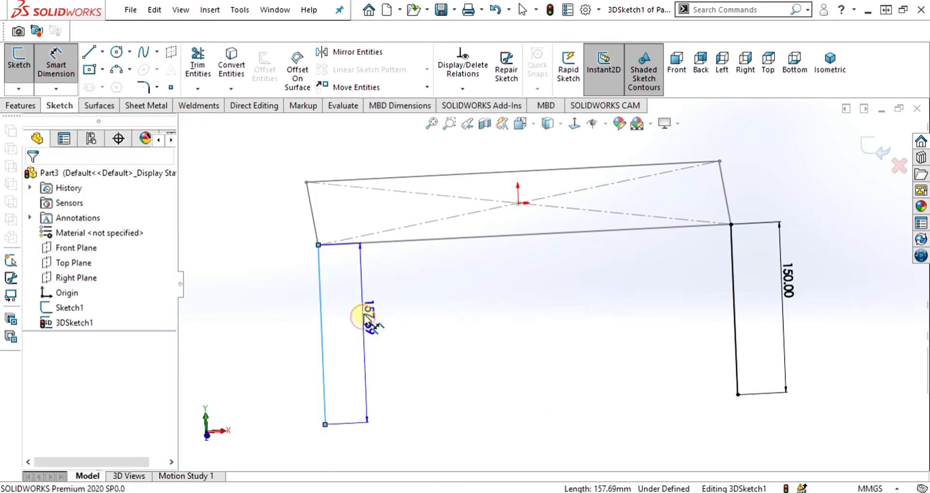
{"action": "left_click", "coordinate": [364, 320]}
{"action": "type", "text": "150"}
{"action": "key", "text": "Return"}
Step: Draw a third leg line about 152 mm long in the YZ plane, vertically down from the rectangle's back left corner
{"action": "middle_click_drag", "start_coordinate": [562, 336], "coordinate": [388, 243]}
{"action": "left_click", "coordinate": [87, 51]}
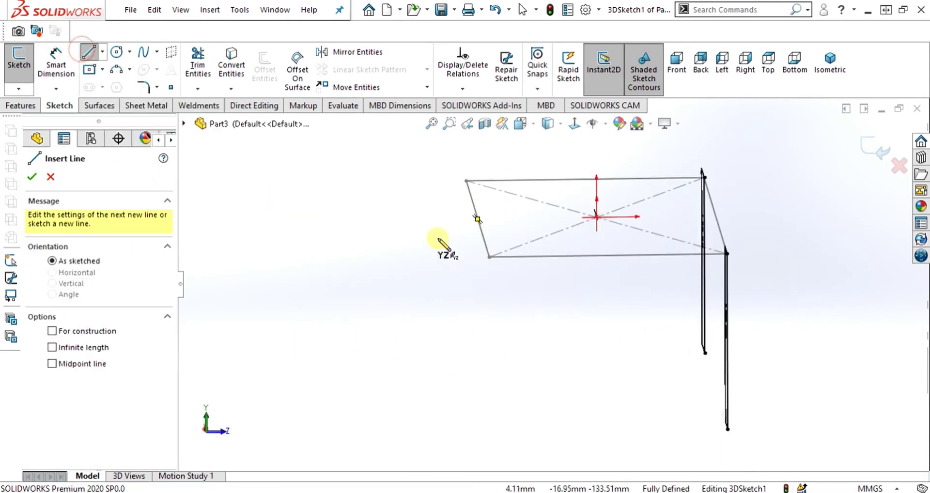
{"action": "left_click", "coordinate": [489, 257]}
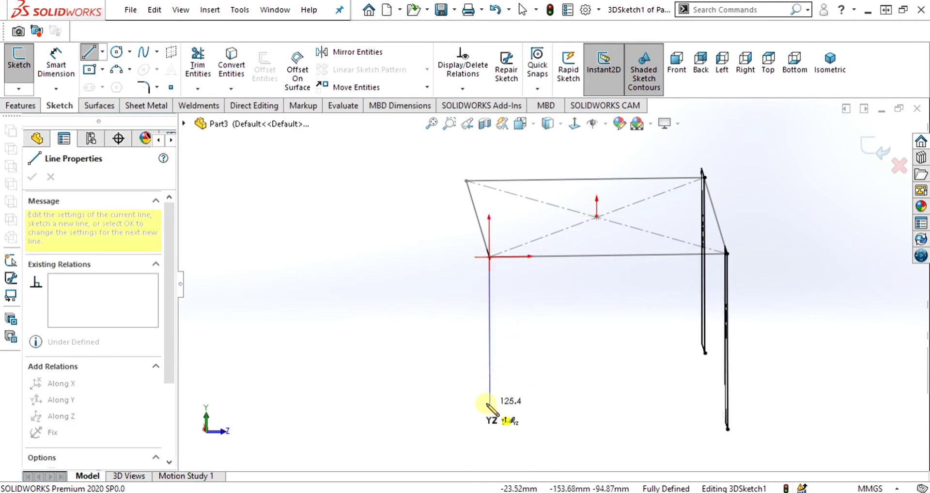
{"action": "left_click", "coordinate": [490, 434]}
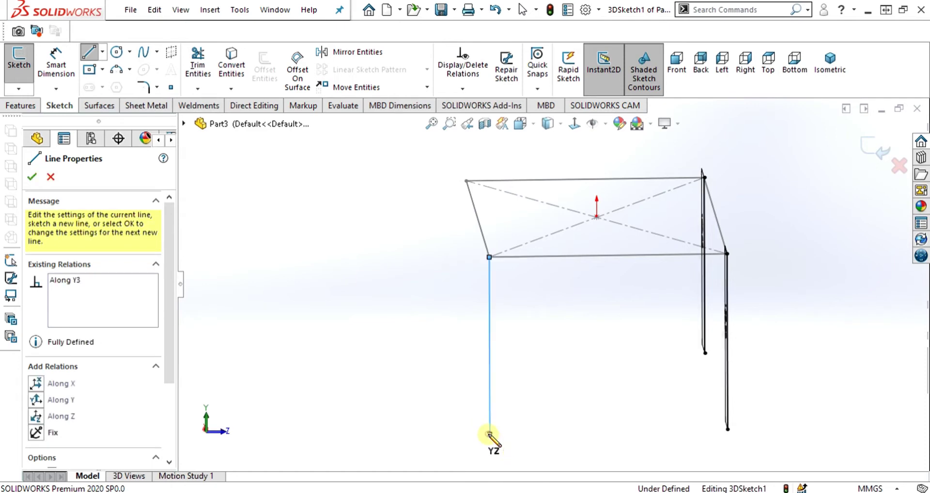
{"action": "key", "text": "Escape"}
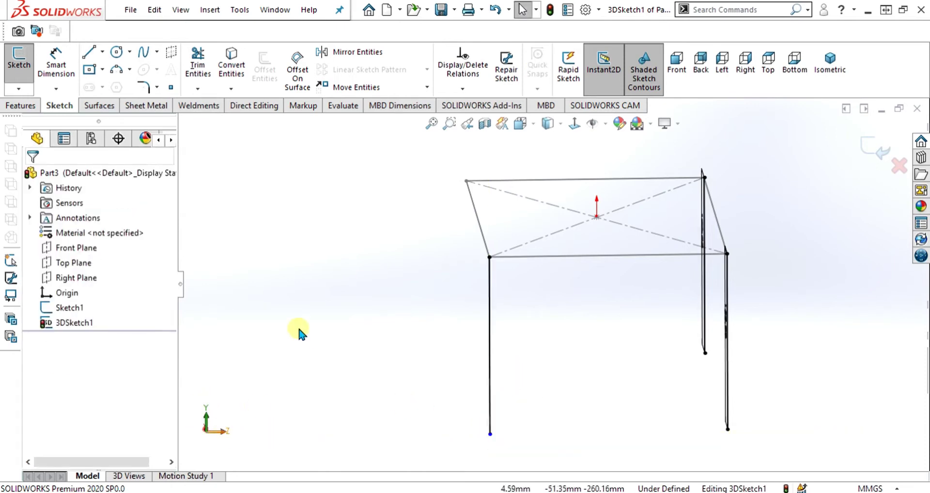
Step: Dimension the back left leg line to a length of 150 mm
{"action": "left_click", "coordinate": [58, 62]}
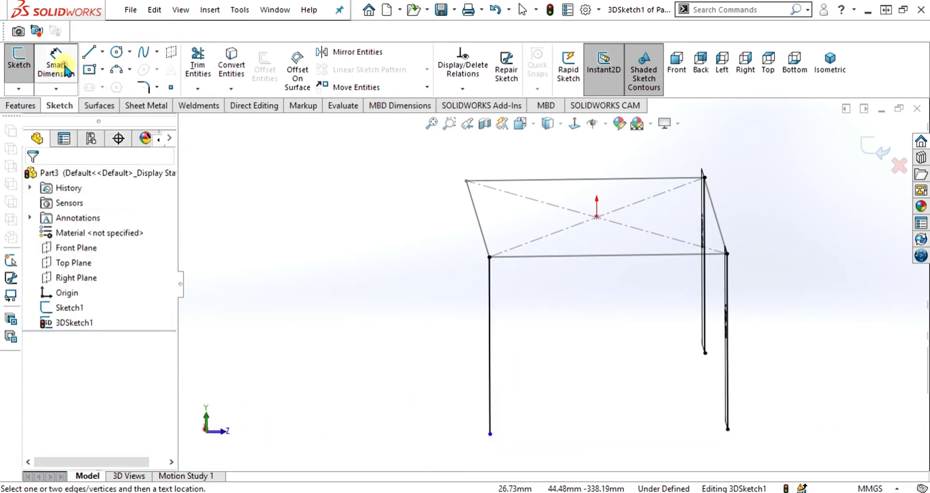
{"action": "left_click", "coordinate": [488, 342]}
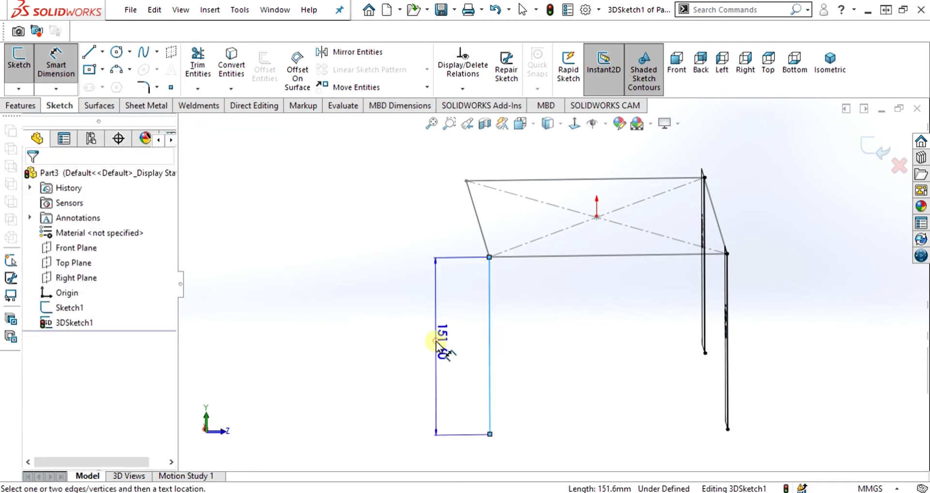
{"action": "left_click", "coordinate": [441, 345]}
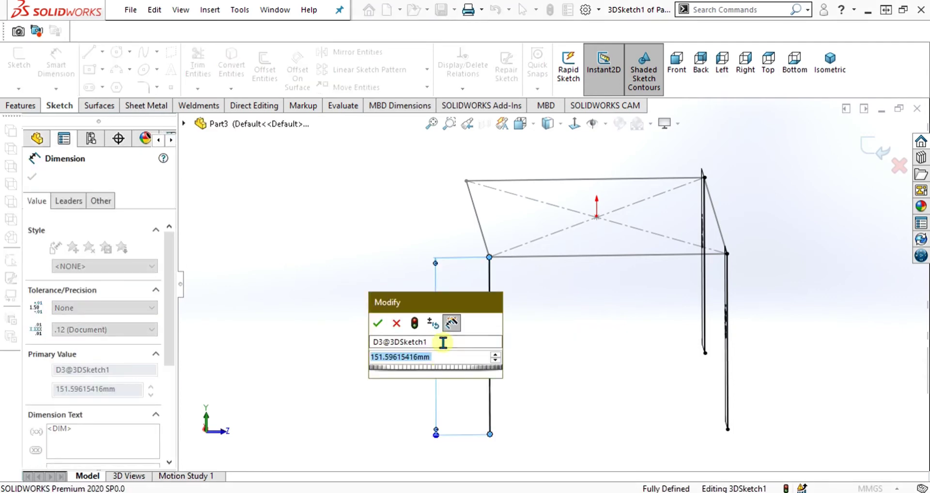
{"action": "type", "text": "150"}
{"action": "key", "text": "Return"}
Step: Draw a fourth leg line about 170 mm down from the remaining back right corner and give it an Along Y relation
{"action": "mouse_move", "coordinate": [530, 321]}
{"action": "middle_mouse_down"}
{"action": "mouse_move", "coordinate": [540, 253]}
{"action": "mouse_move", "coordinate": [643, 298]}
{"action": "mouse_move", "coordinate": [636, 257]}
{"action": "mouse_move", "coordinate": [590, 271]}
{"action": "mouse_move", "coordinate": [626, 263]}
{"action": "middle_mouse_up"}
{"action": "middle_click_drag", "start_coordinate": [529, 326], "coordinate": [420, 337]}
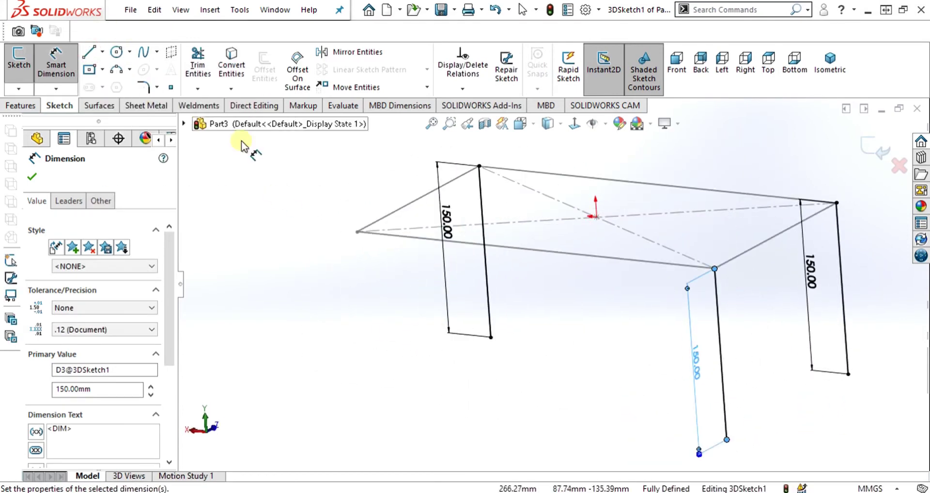
{"action": "left_click", "coordinate": [89, 52]}
{"action": "left_click", "coordinate": [357, 232]}
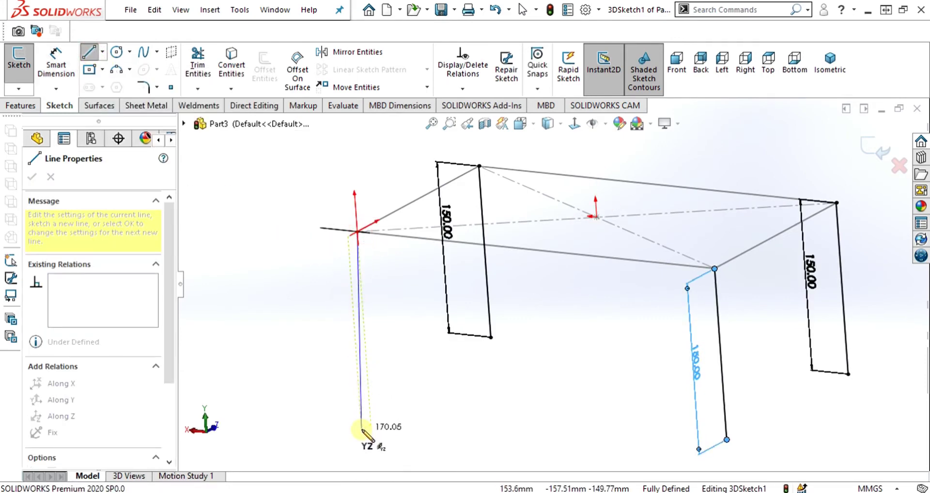
{"action": "left_click", "coordinate": [361, 429]}
{"action": "key", "text": "Escape"}
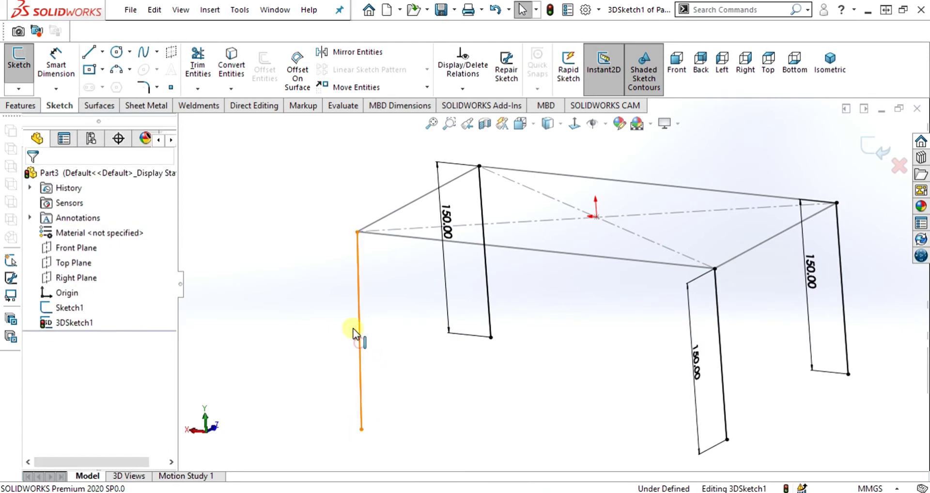
{"action": "left_click", "coordinate": [358, 341]}
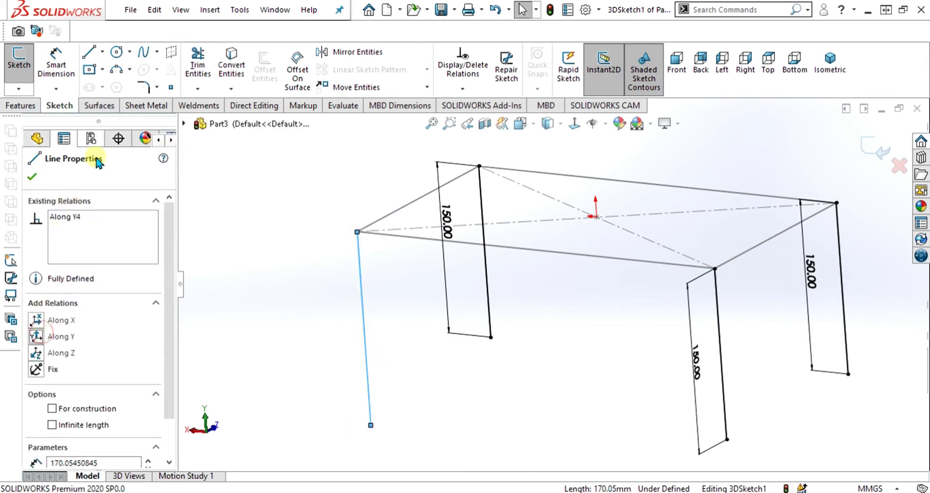
Step: Dimension the fourth leg line, at the back right corner, to a length of 150 mm and exit the 3D sketch
{"action": "left_click", "coordinate": [56, 61]}
{"action": "left_click", "coordinate": [387, 330]}
{"action": "left_click", "coordinate": [406, 324]}
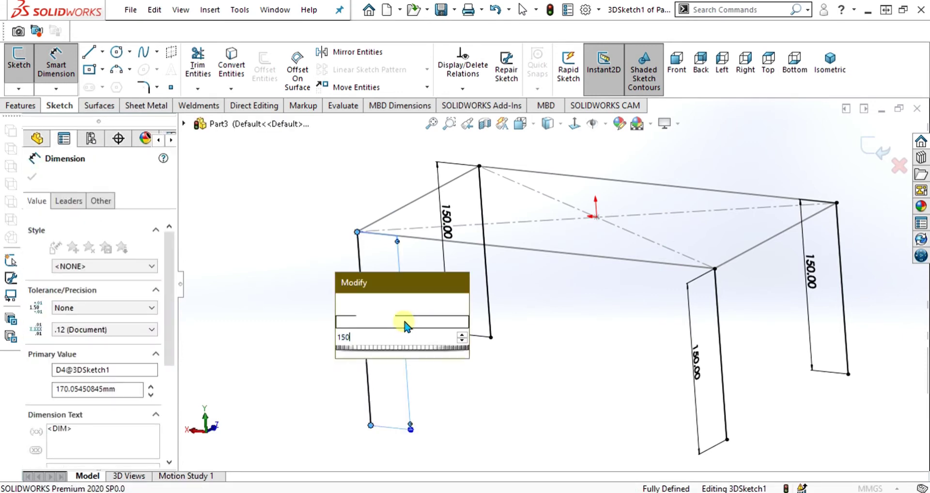
{"action": "key", "text": "Return"}
{"action": "left_click", "coordinate": [32, 178]}
{"action": "left_click", "coordinate": [18, 90]}
Step: Add a weldment feature to the part
{"action": "left_click", "coordinate": [43, 105]}
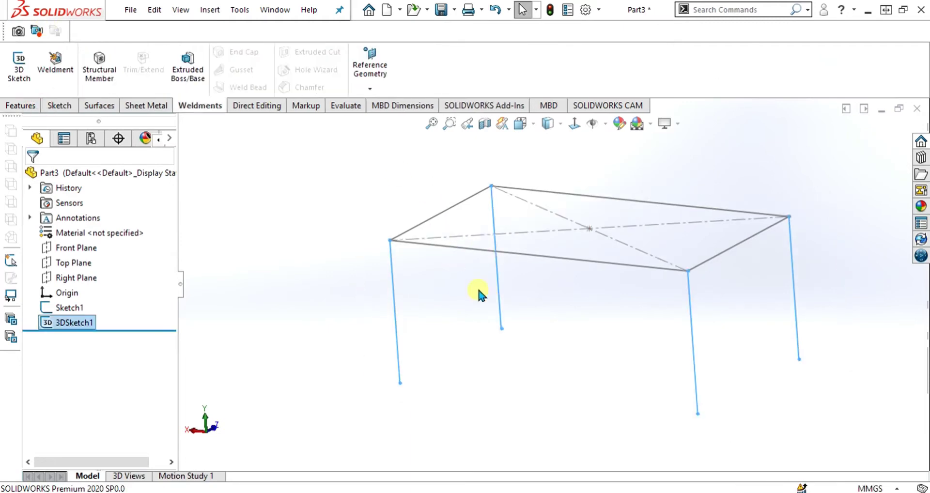
{"action": "mouse_move", "coordinate": [478, 292]}
{"action": "middle_mouse_down"}
{"action": "mouse_move", "coordinate": [783, 262]}
{"action": "mouse_move", "coordinate": [627, 227]}
{"action": "mouse_move", "coordinate": [615, 309]}
{"action": "mouse_move", "coordinate": [627, 252]}
{"action": "mouse_move", "coordinate": [644, 278]}
{"action": "mouse_move", "coordinate": [648, 332]}
{"action": "mouse_move", "coordinate": [638, 297]}
{"action": "mouse_move", "coordinate": [652, 277]}
{"action": "middle_mouse_up"}
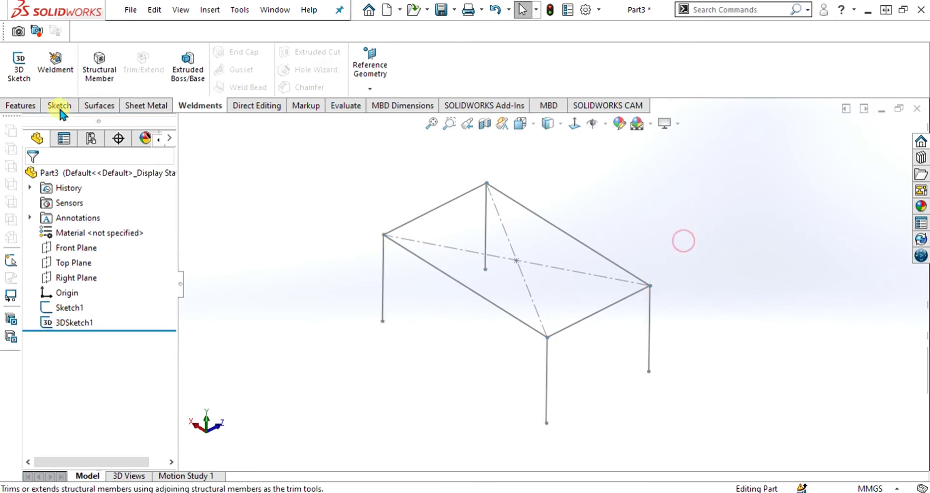
{"action": "left_click", "coordinate": [55, 73]}
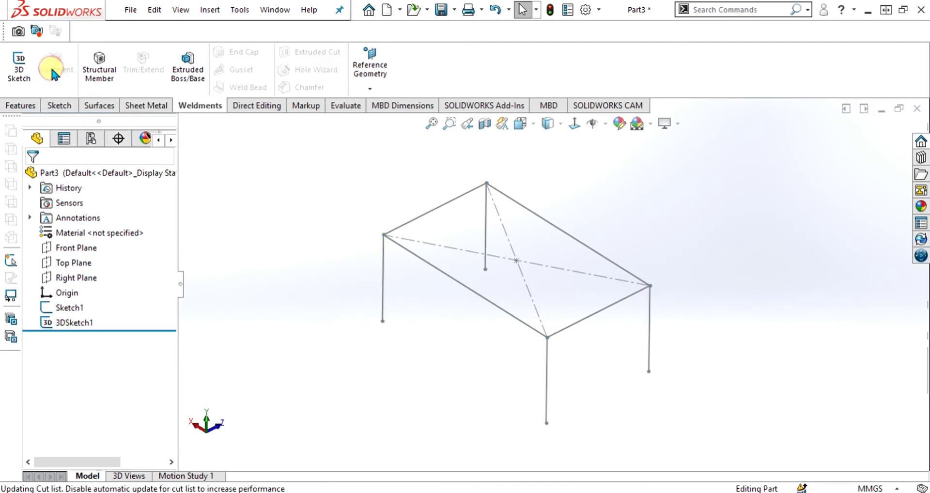
Step: Start a structural member with the iso standard, the square tube - Configured type and the 20 x 20 x 2 size
{"action": "left_click", "coordinate": [101, 77]}
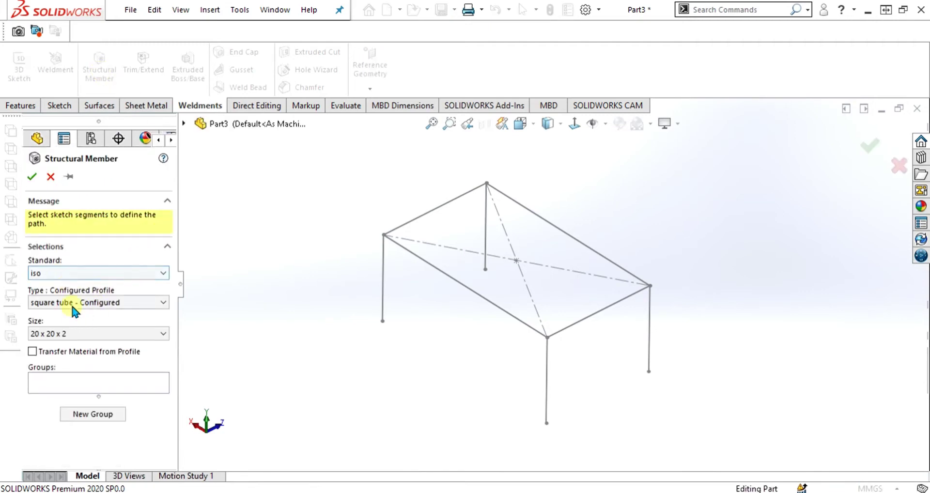
{"action": "left_click", "coordinate": [74, 274]}
{"action": "left_click", "coordinate": [62, 303]}
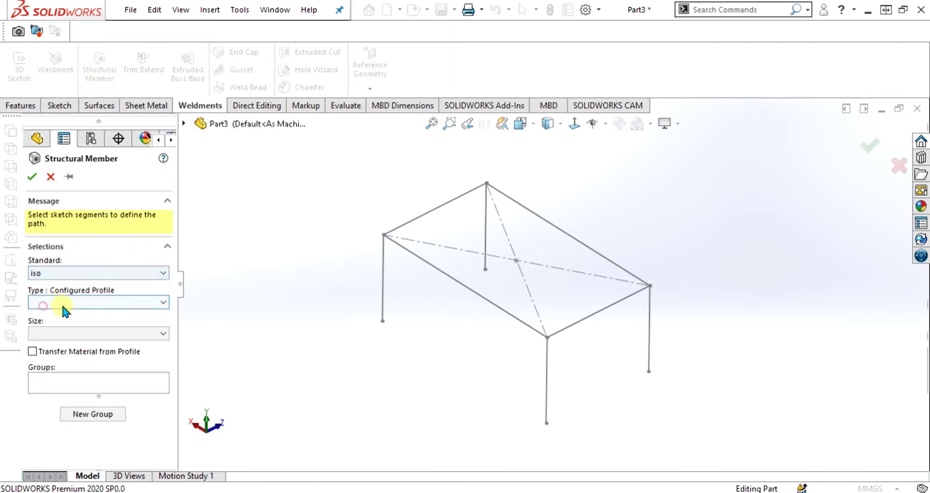
{"action": "left_click", "coordinate": [58, 302]}
{"action": "left_click", "coordinate": [73, 359]}
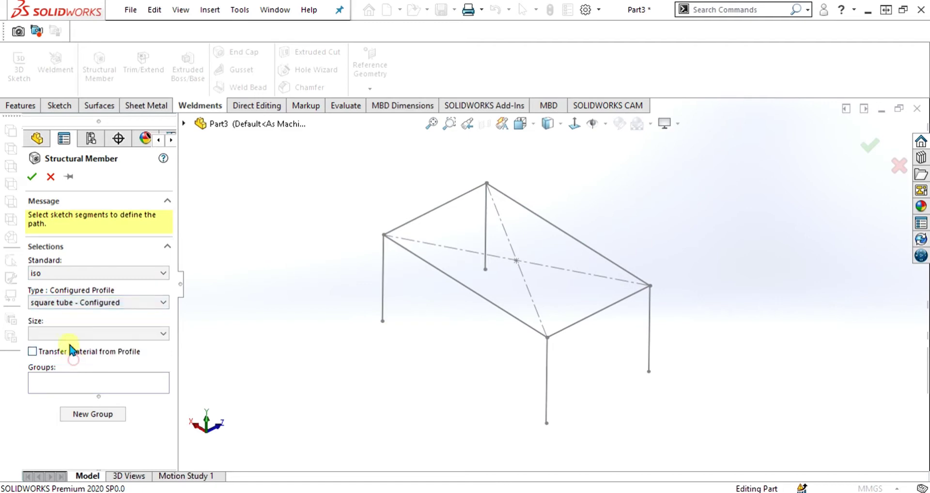
{"action": "left_click", "coordinate": [70, 334]}
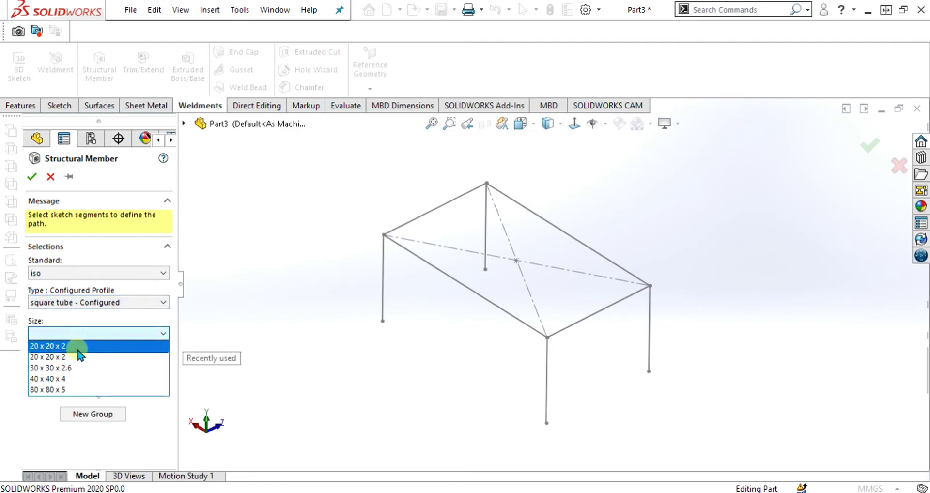
{"action": "left_click", "coordinate": [78, 350]}
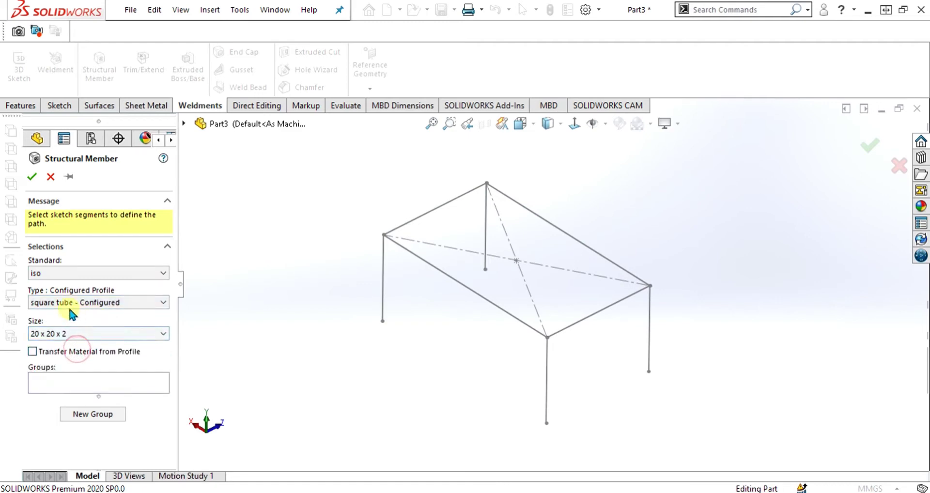
Step: Try the Custom standard with the Aluminium Profile 30x30 type and the 30x30 size for the structural member
{"action": "mouse_move", "coordinate": [614, 297]}
{"action": "middle_mouse_down"}
{"action": "mouse_move", "coordinate": [548, 318]}
{"action": "mouse_move", "coordinate": [551, 283]}
{"action": "mouse_move", "coordinate": [573, 269]}
{"action": "mouse_move", "coordinate": [557, 276]}
{"action": "middle_mouse_up"}
{"action": "left_click", "coordinate": [73, 272]}
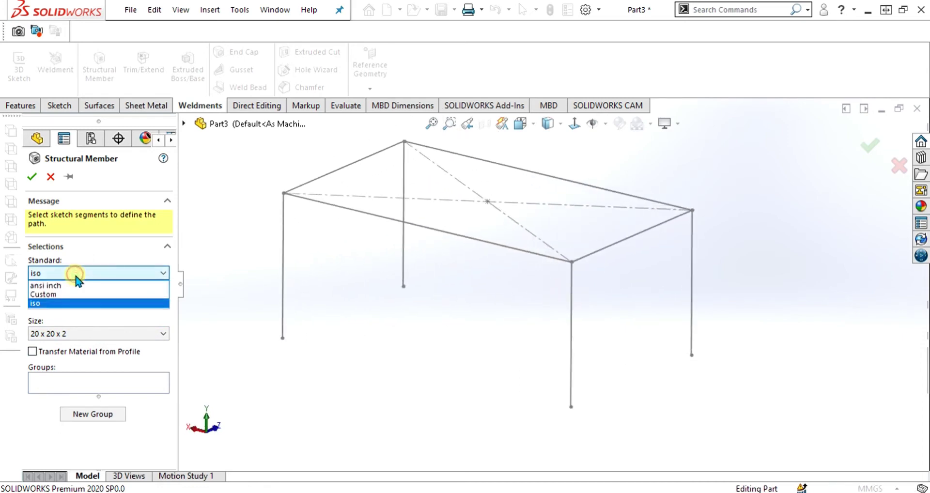
{"action": "left_click", "coordinate": [63, 295]}
{"action": "left_click", "coordinate": [70, 302]}
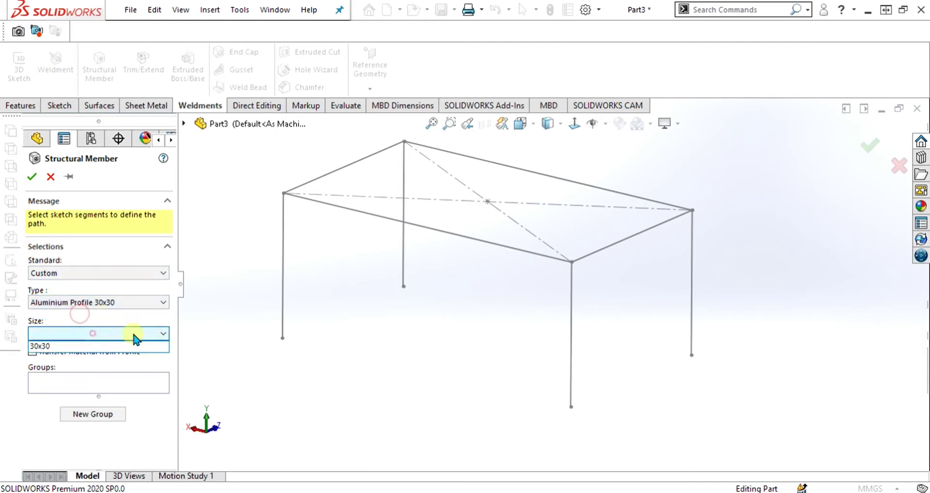
{"action": "left_click", "coordinate": [75, 345]}
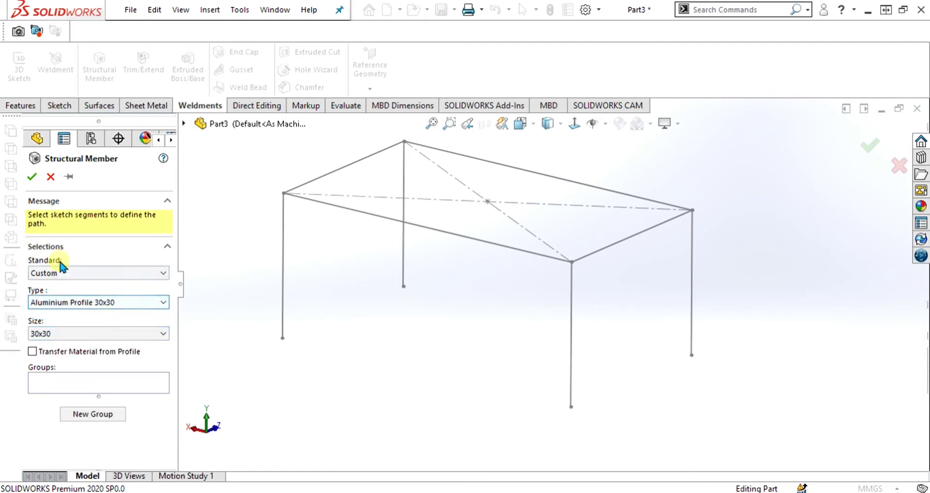
Step: Switch the structural member profile back to iso, square tube - Configured, size 20 x 20 x 2
{"action": "left_click", "coordinate": [62, 271]}
{"action": "left_click", "coordinate": [72, 303]}
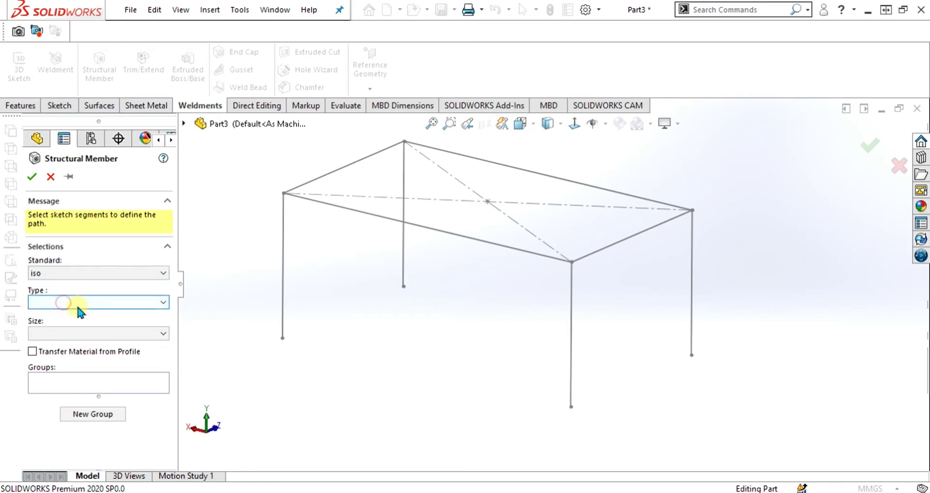
{"action": "left_click", "coordinate": [67, 358]}
{"action": "left_click", "coordinate": [68, 333]}
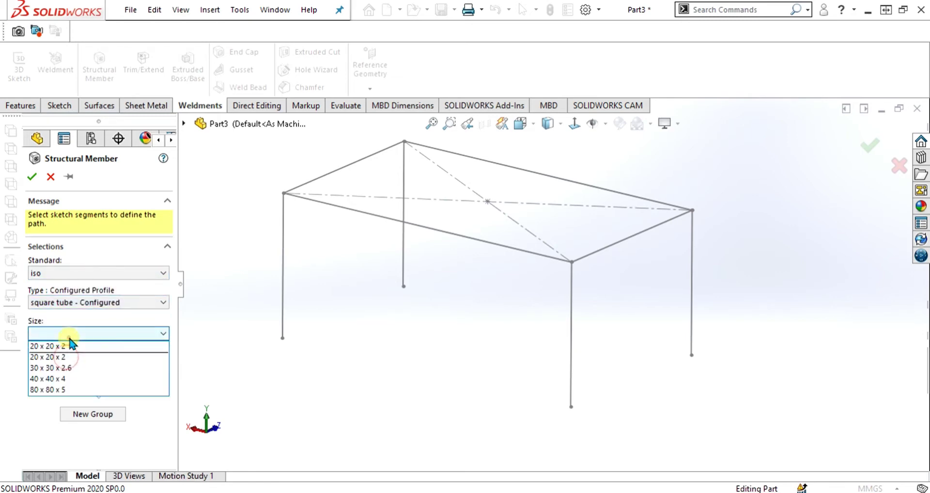
{"action": "left_click", "coordinate": [80, 346]}
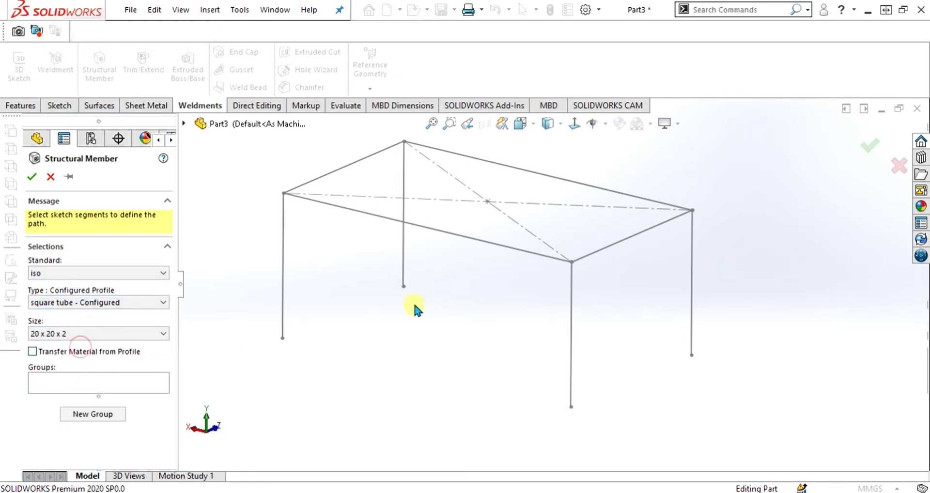
Step: Select the four sides of the tabletop rectangle as the path segments of the first structural member group
{"action": "left_click", "coordinate": [483, 242]}
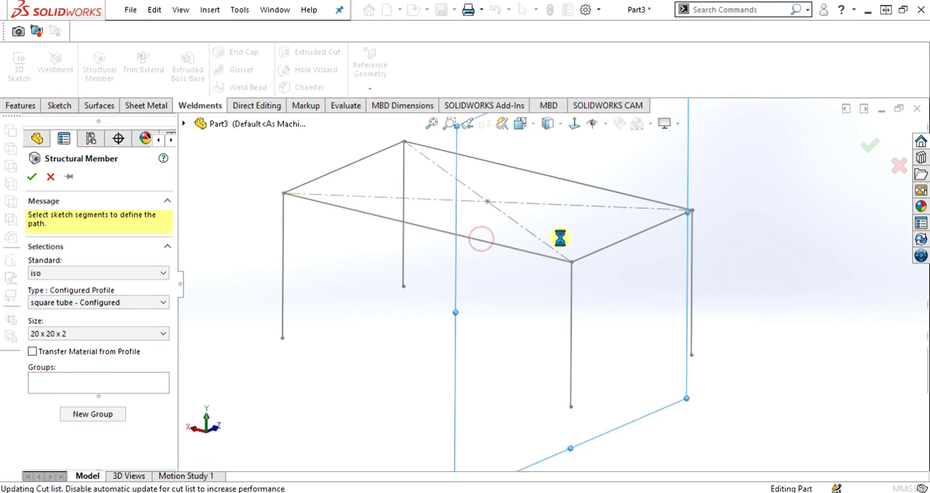
{"action": "left_click", "coordinate": [608, 246]}
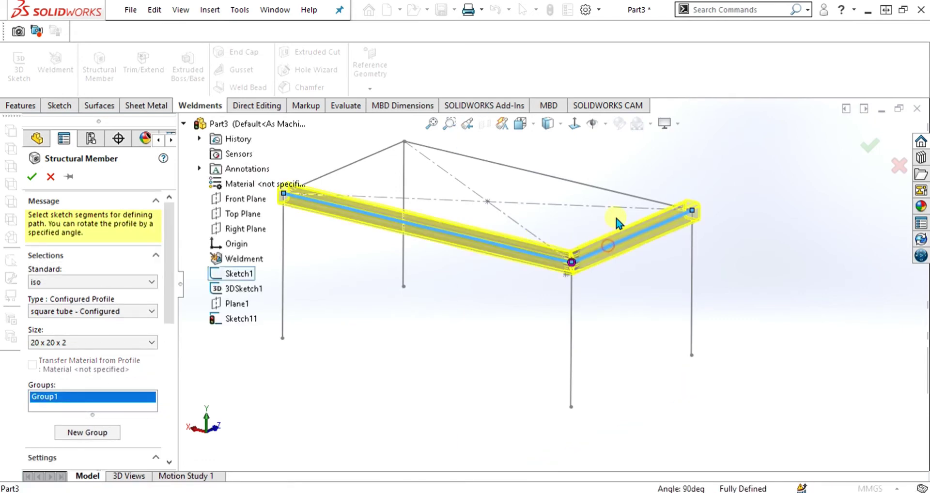
{"action": "left_click", "coordinate": [600, 188]}
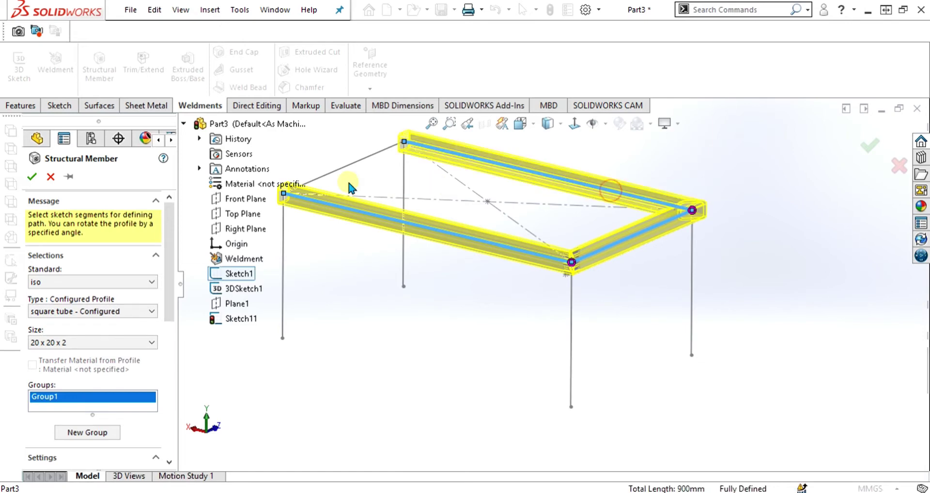
{"action": "left_click", "coordinate": [343, 171]}
{"action": "middle_click_drag", "start_coordinate": [547, 307], "coordinate": [529, 237]}
{"action": "middle_click_drag", "start_coordinate": [544, 306], "coordinate": [544, 277]}
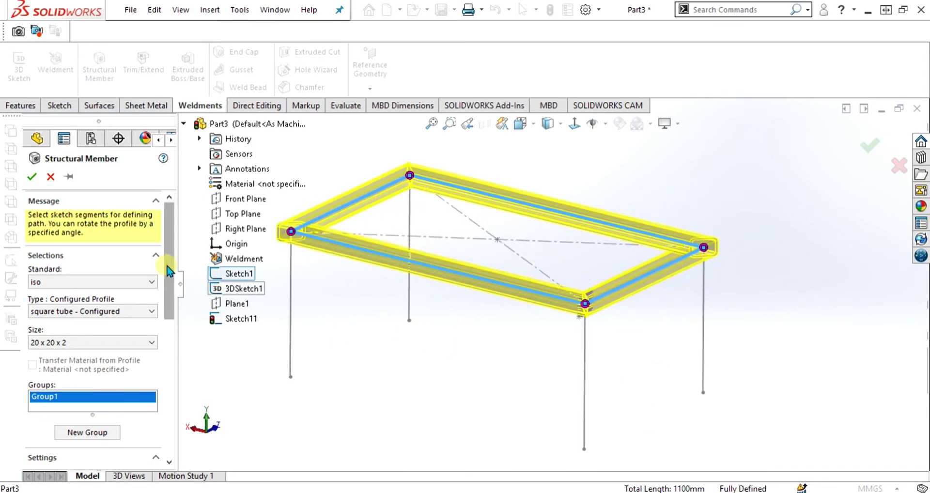
Step: Create a second group containing the leg line at the nearest corner of the frame
{"action": "scroll", "coordinate": [167, 271], "scroll_direction": "down", "scroll_amount": 5}
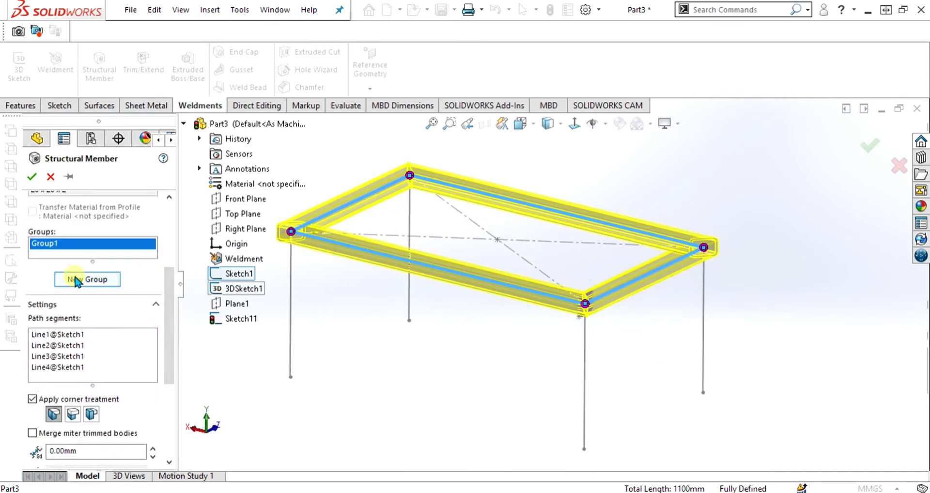
{"action": "left_click", "coordinate": [75, 279]}
{"action": "left_click", "coordinate": [585, 344]}
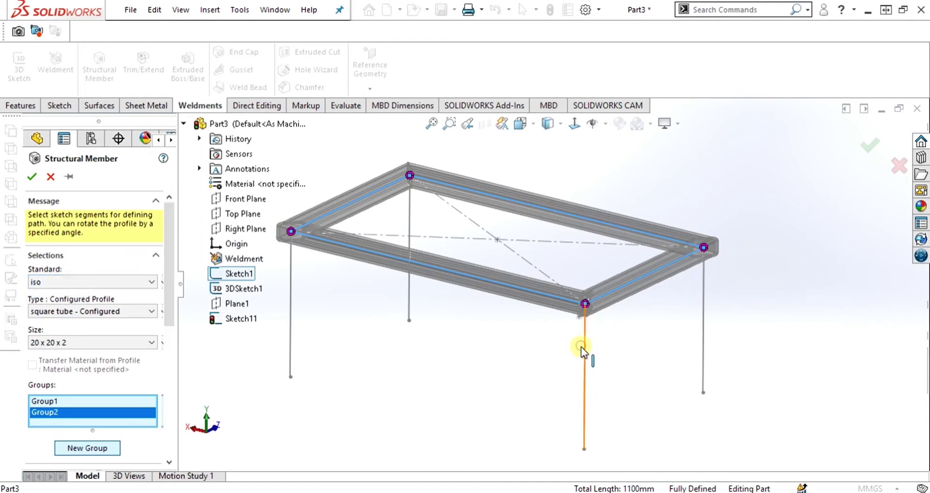
{"action": "scroll", "coordinate": [599, 277], "scroll_direction": "down", "scroll_amount": 8}
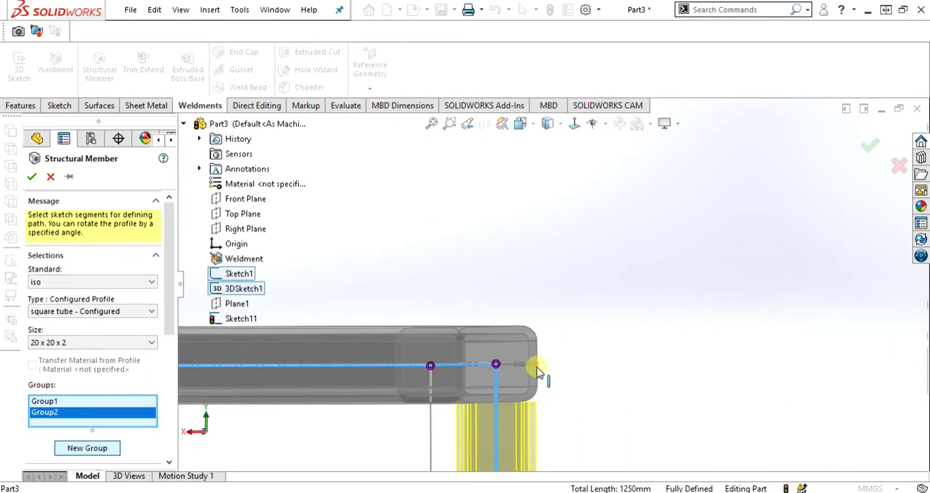
{"action": "scroll", "coordinate": [536, 382], "scroll_direction": "down", "scroll_amount": 3}
{"action": "middle_click_drag", "start_coordinate": [536, 394], "coordinate": [513, 383]}
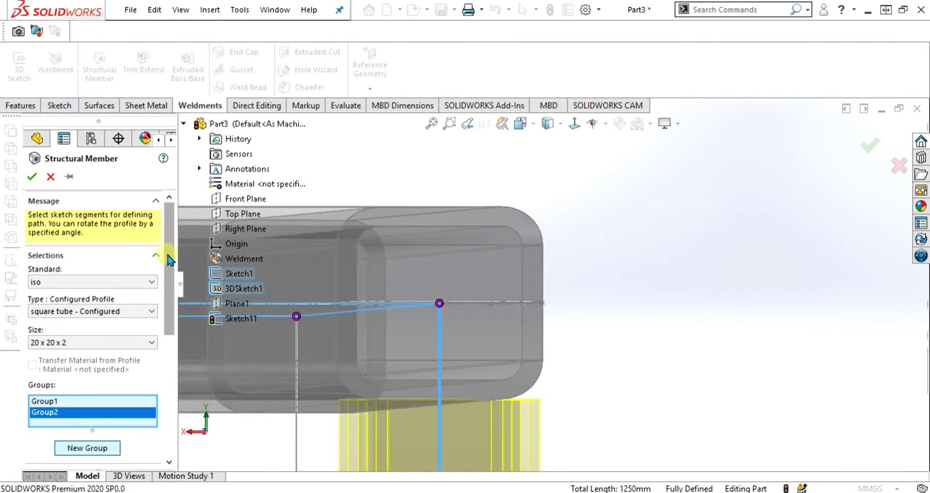
Step: In the corner treatment where the first leg meets the top frame, set Group 1's trim order to 2
{"action": "left_click_drag", "start_coordinate": [167, 310], "coordinate": [169, 379]}
{"action": "left_click", "coordinate": [439, 304]}
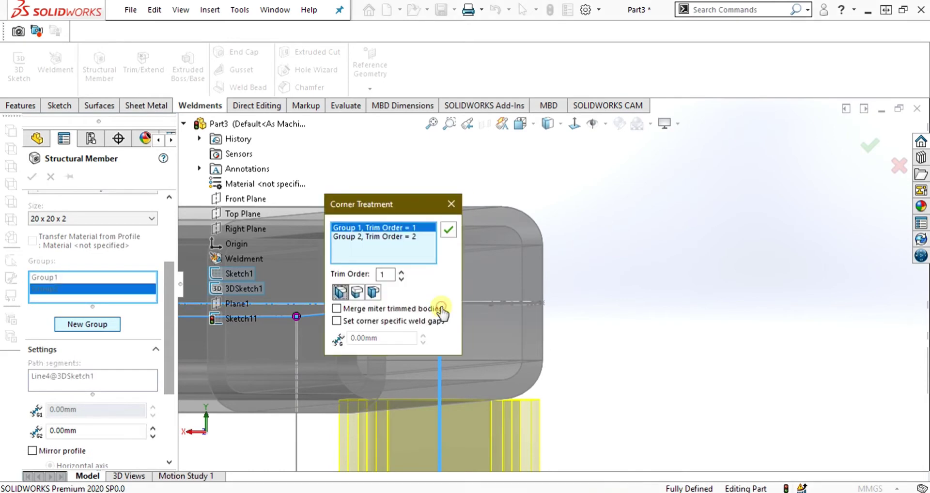
{"action": "scroll", "coordinate": [578, 268], "scroll_direction": "up", "scroll_amount": 3}
{"action": "middle_click_drag", "start_coordinate": [564, 294], "coordinate": [542, 334]}
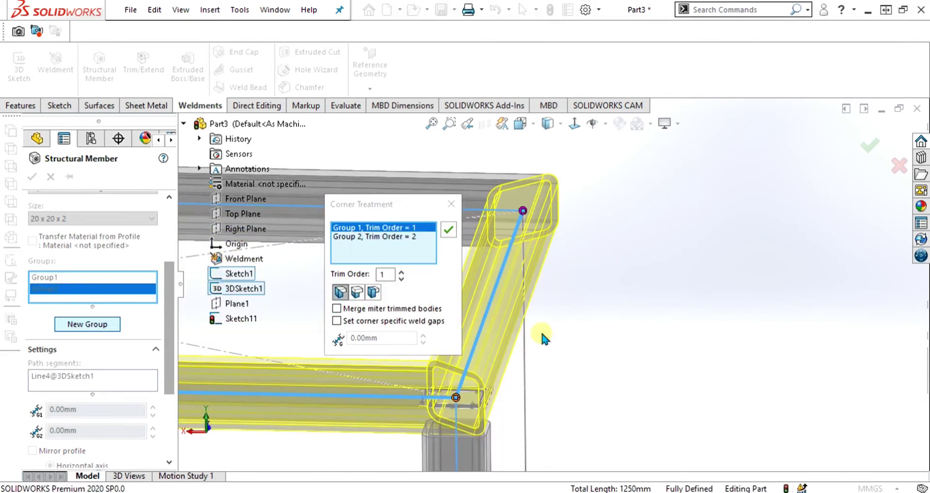
{"action": "left_click", "coordinate": [401, 272]}
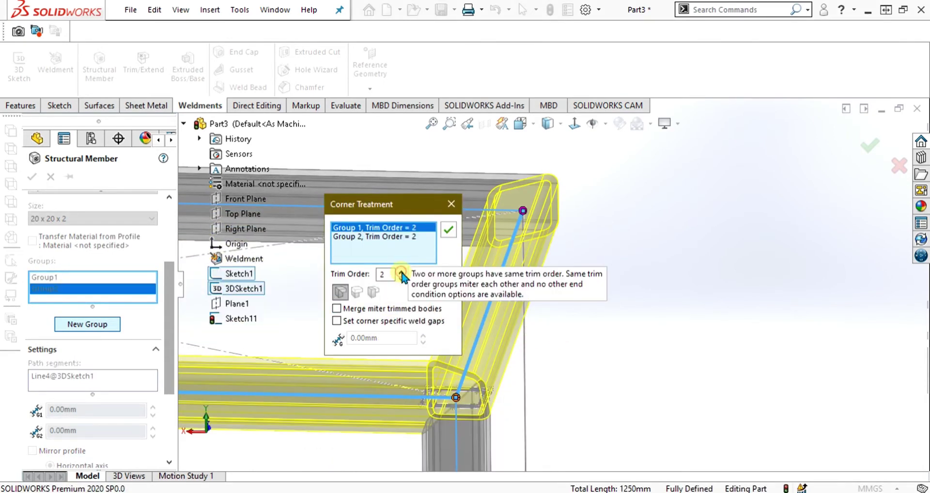
{"action": "left_click", "coordinate": [448, 231]}
{"action": "middle_click_drag", "start_coordinate": [451, 234], "coordinate": [464, 310]}
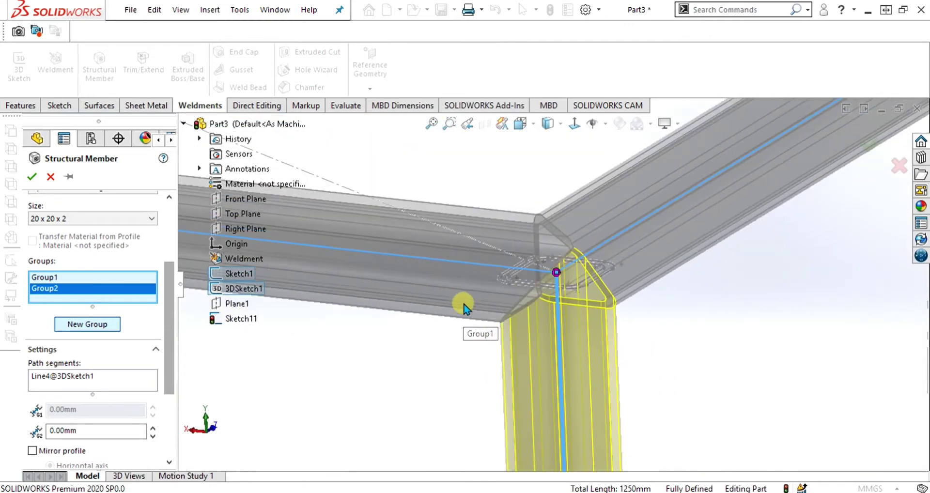
Step: Create a third group containing the leg line at the other end of the near long side
{"action": "left_click", "coordinate": [87, 324]}
{"action": "scroll", "coordinate": [446, 289], "scroll_direction": "up", "scroll_amount": 3}
{"action": "scroll", "coordinate": [448, 290], "scroll_direction": "up", "scroll_amount": 3}
{"action": "scroll", "coordinate": [368, 315], "scroll_direction": "down", "scroll_amount": 5}
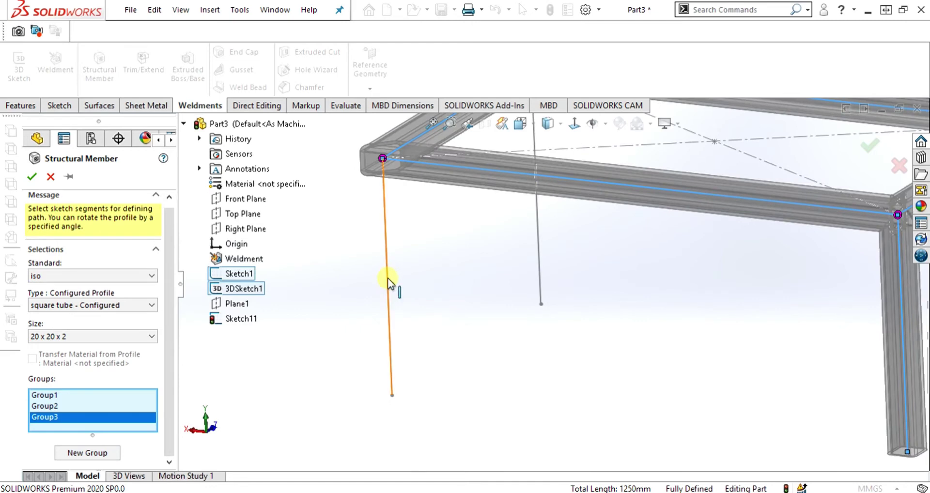
{"action": "left_click", "coordinate": [388, 279]}
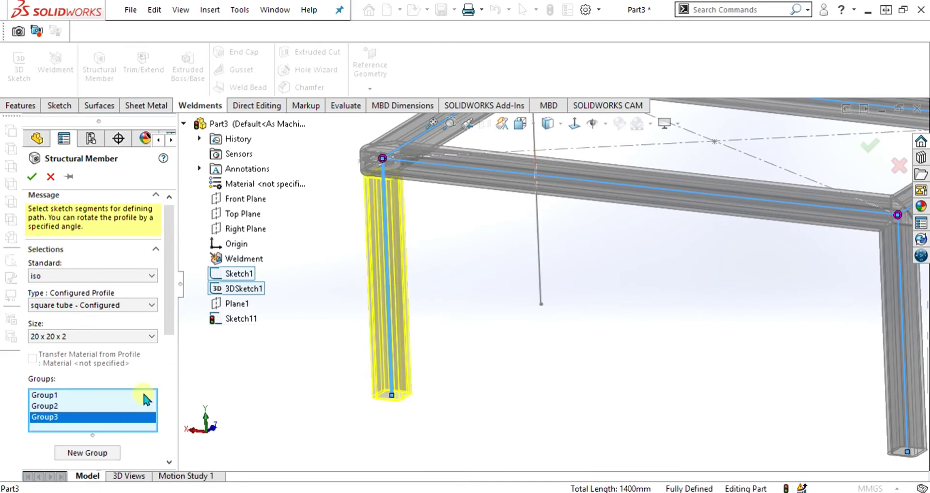
Step: Raise Group 1's trim order to match Group 2's in the corner treatment at the second leg's top joint
{"action": "scroll", "coordinate": [169, 293], "scroll_direction": "down", "scroll_amount": 2}
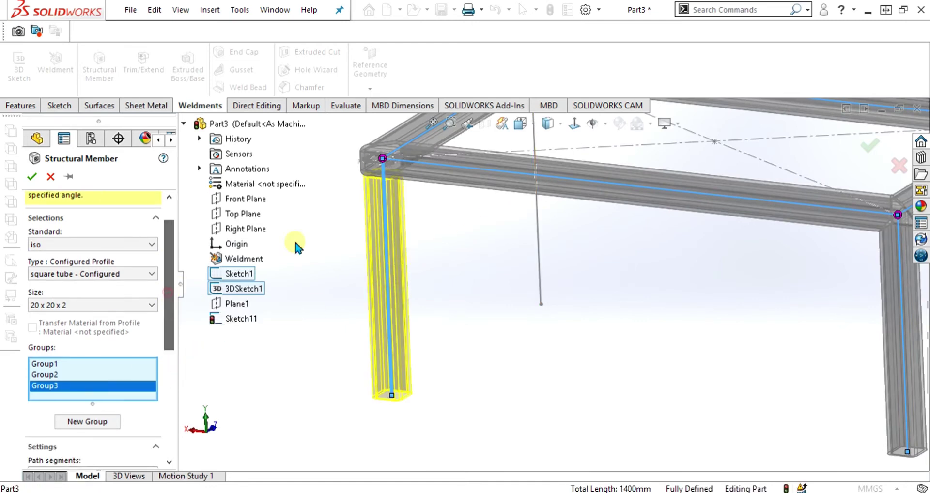
{"action": "left_click", "coordinate": [384, 157]}
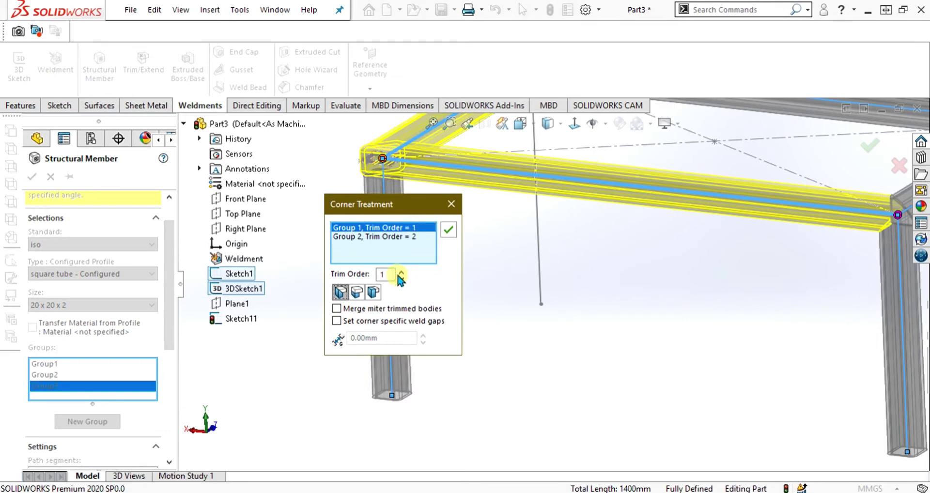
{"action": "left_click", "coordinate": [401, 272]}
{"action": "left_click", "coordinate": [443, 231]}
Step: Add the third leg line, at the adjacent far corner, as a fourth group and miter its joint with the top frame
{"action": "middle_click_drag", "start_coordinate": [485, 264], "coordinate": [542, 246]}
{"action": "scroll", "coordinate": [542, 246], "scroll_direction": "down", "scroll_amount": 3}
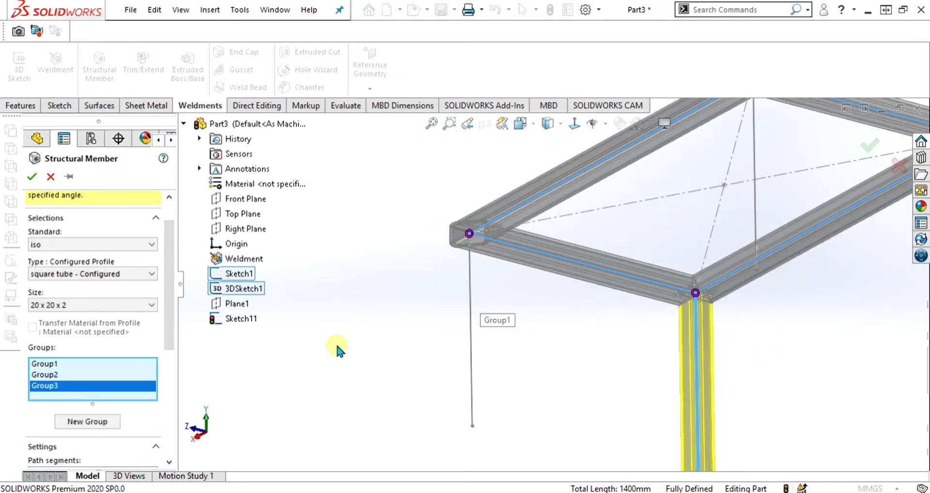
{"action": "left_click", "coordinate": [106, 423]}
{"action": "left_click", "coordinate": [469, 233]}
{"action": "scroll", "coordinate": [475, 276], "scroll_direction": "down", "scroll_amount": 5}
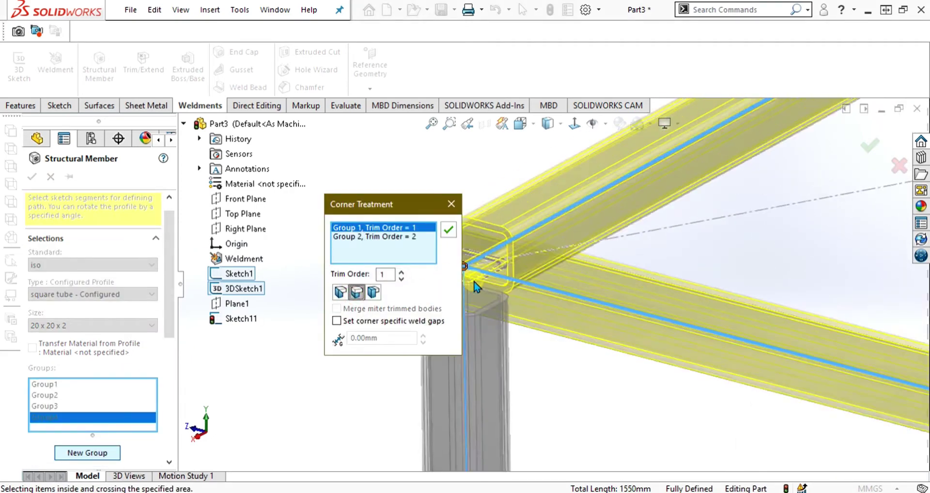
Step: Add the last leg line as a fifth group, miter its corner by raising Group 1's trim order, and finish the structural member
{"action": "scroll", "coordinate": [586, 303], "scroll_direction": "up", "scroll_amount": 5}
{"action": "middle_click_drag", "start_coordinate": [585, 303], "coordinate": [527, 266]}
{"action": "left_click", "coordinate": [87, 453]}
{"action": "left_click", "coordinate": [523, 305]}
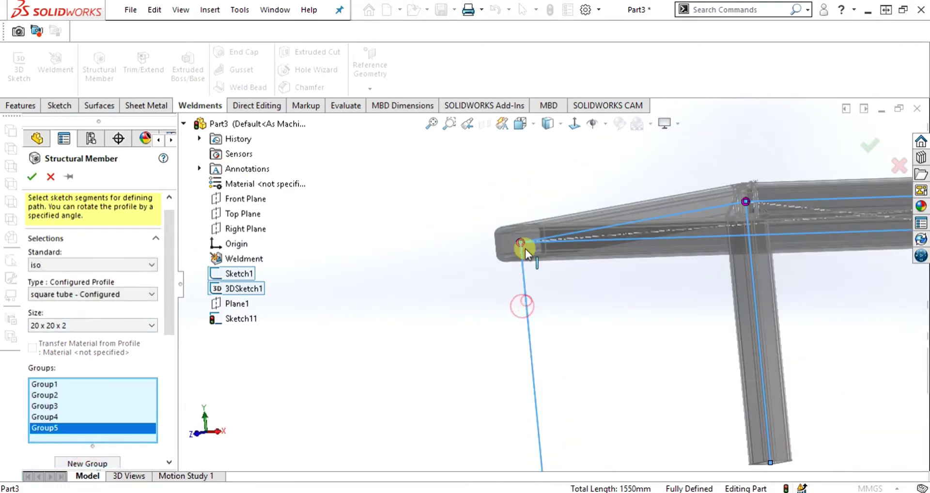
{"action": "left_click", "coordinate": [401, 271]}
{"action": "left_click", "coordinate": [449, 232]}
{"action": "left_click", "coordinate": [31, 175]}
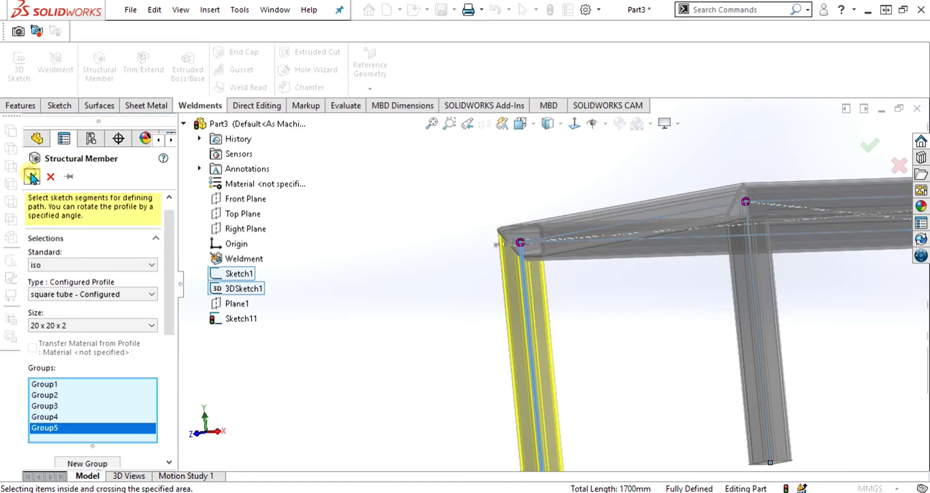
{"action": "middle_click_drag", "start_coordinate": [733, 290], "coordinate": [639, 297]}
{"action": "scroll", "coordinate": [649, 249], "scroll_direction": "down", "scroll_amount": 6}
{"action": "left_click", "coordinate": [233, 90]}
{"action": "scroll", "coordinate": [615, 309], "scroll_direction": "down", "scroll_amount": 2}
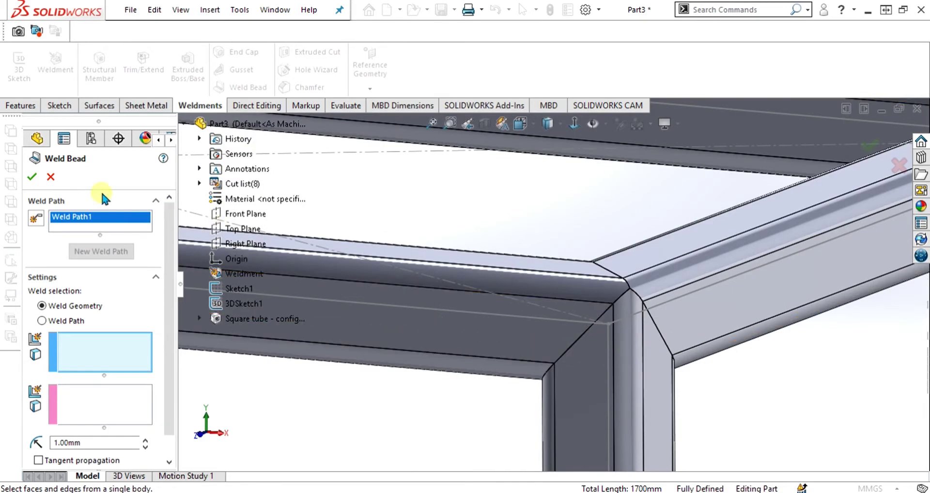
{"action": "left_click", "coordinate": [51, 177]}
{"action": "scroll", "coordinate": [600, 296], "scroll_direction": "up", "scroll_amount": 6}
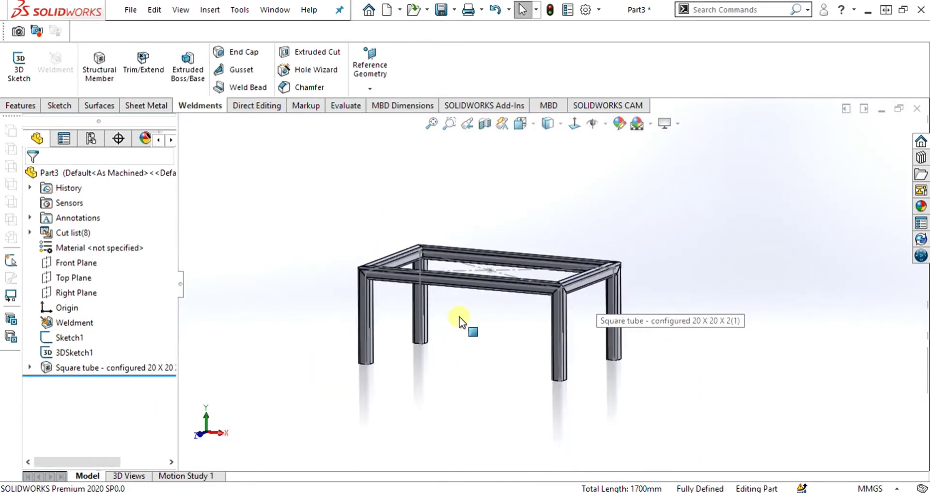
Step: Start a polygonal gusset between a leg's inner face and the underside of the adjoining long rail, with d3 set to 5 mm
{"action": "middle_click_drag", "start_coordinate": [395, 322], "coordinate": [519, 330]}
{"action": "scroll", "coordinate": [399, 243], "scroll_direction": "down", "scroll_amount": 10}
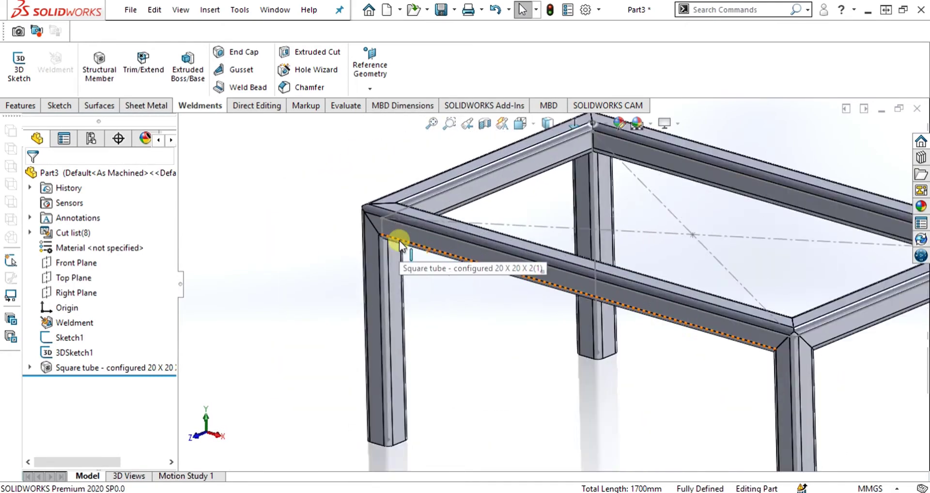
{"action": "middle_click_drag", "start_coordinate": [431, 291], "coordinate": [440, 252]}
{"action": "left_click", "coordinate": [240, 70]}
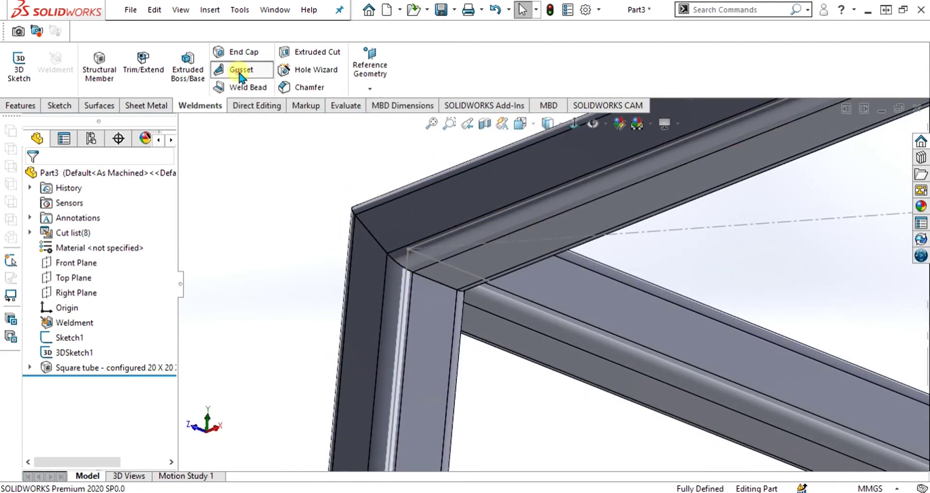
{"action": "left_click", "coordinate": [432, 318]}
{"action": "left_click", "coordinate": [487, 245]}
{"action": "middle_click_drag", "start_coordinate": [464, 287], "coordinate": [536, 291]}
{"action": "scroll", "coordinate": [537, 286], "scroll_direction": "down", "scroll_amount": 3}
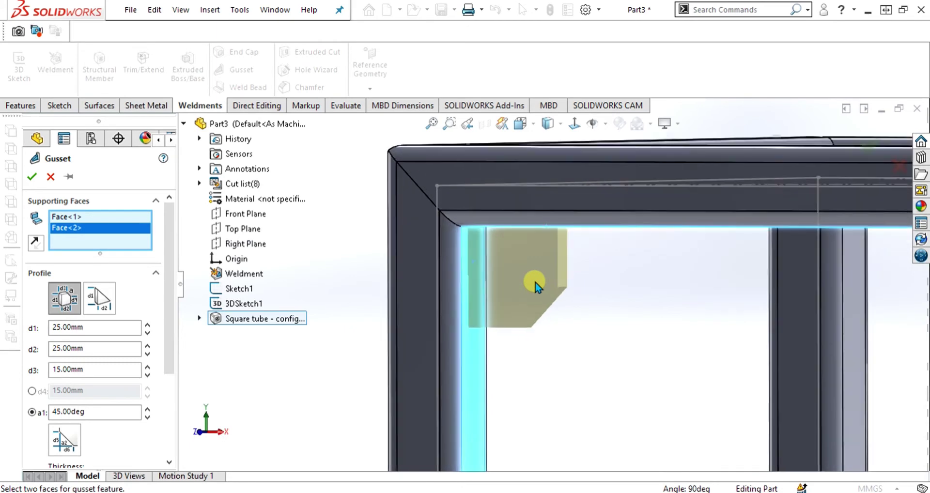
{"action": "scroll", "coordinate": [536, 286], "scroll_direction": "down", "scroll_amount": 2}
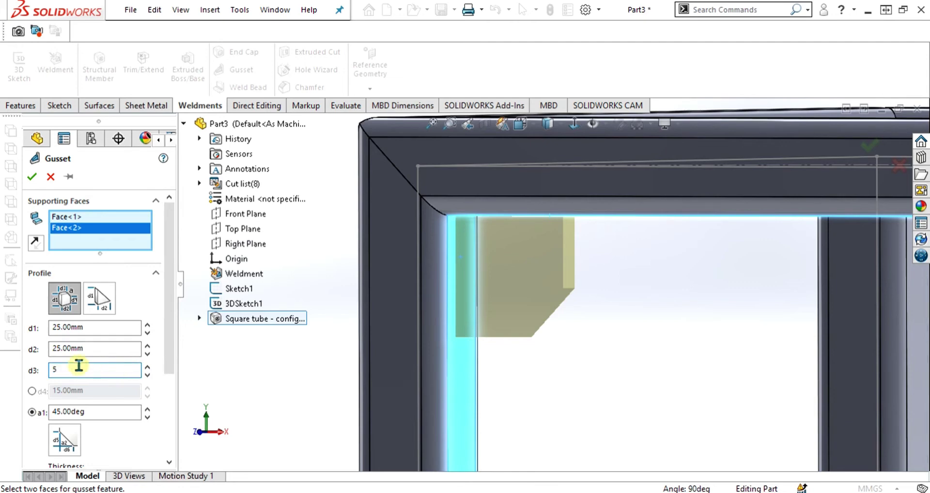
{"action": "key", "text": "Return"}
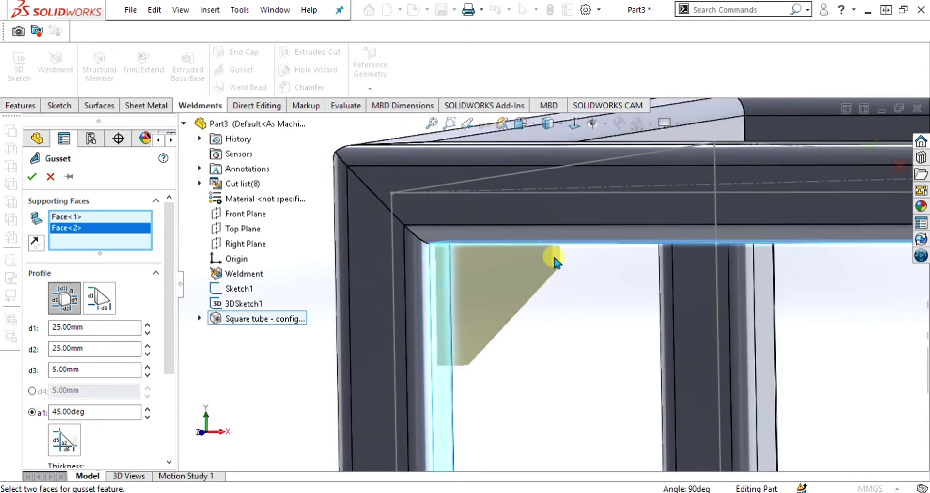
Step: Try the triangular profile on the gusset, return to the polygonal one and set the thickness to 8 mm
{"action": "left_click", "coordinate": [102, 303]}
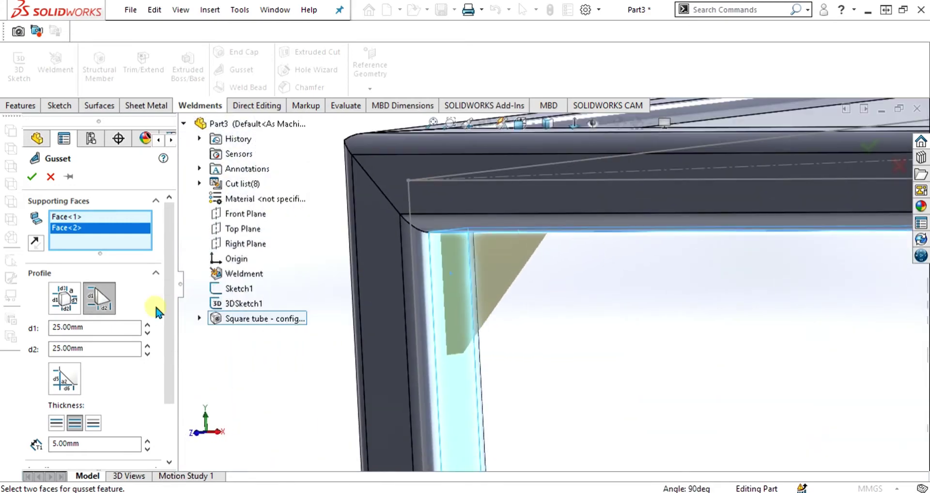
{"action": "left_click", "coordinate": [65, 298]}
{"action": "left_click", "coordinate": [170, 381]}
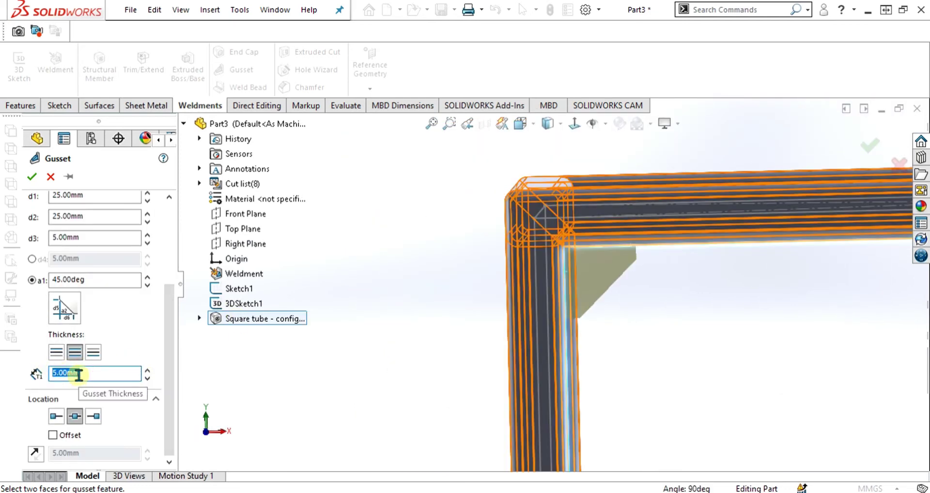
{"action": "middle_click_drag", "start_coordinate": [588, 352], "coordinate": [494, 348]}
{"action": "scroll", "coordinate": [450, 288], "scroll_direction": "down", "scroll_amount": 3}
{"action": "scroll", "coordinate": [451, 288], "scroll_direction": "down", "scroll_amount": 3}
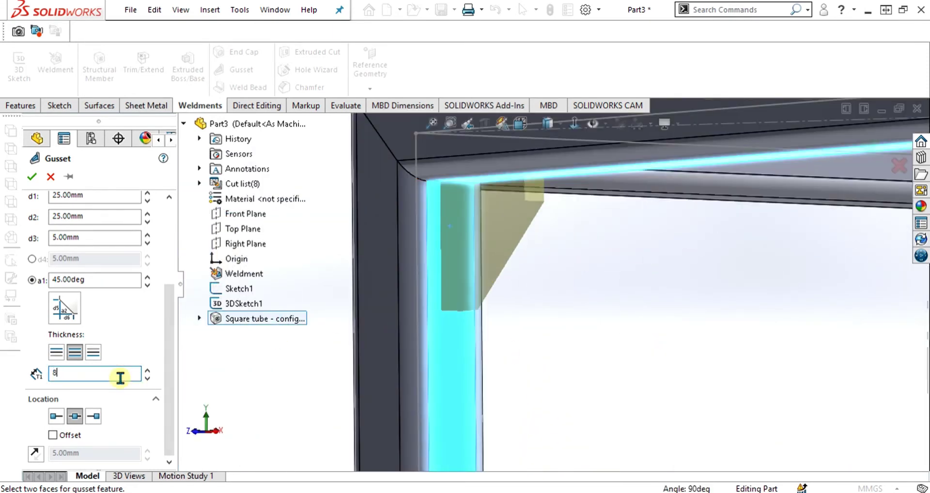
{"action": "key", "text": "Return"}
{"action": "scroll", "coordinate": [478, 280], "scroll_direction": "down", "scroll_amount": 1}
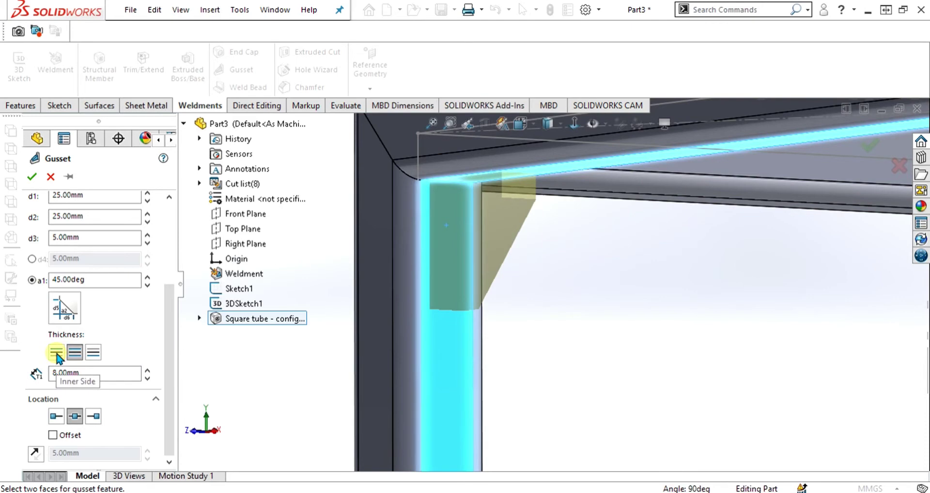
Step: Compare inner-side and outer-side thickness on the gusset, set it back to both sides, and finish the gusset
{"action": "left_click", "coordinate": [57, 353]}
{"action": "middle_click_drag", "start_coordinate": [442, 259], "coordinate": [437, 213]}
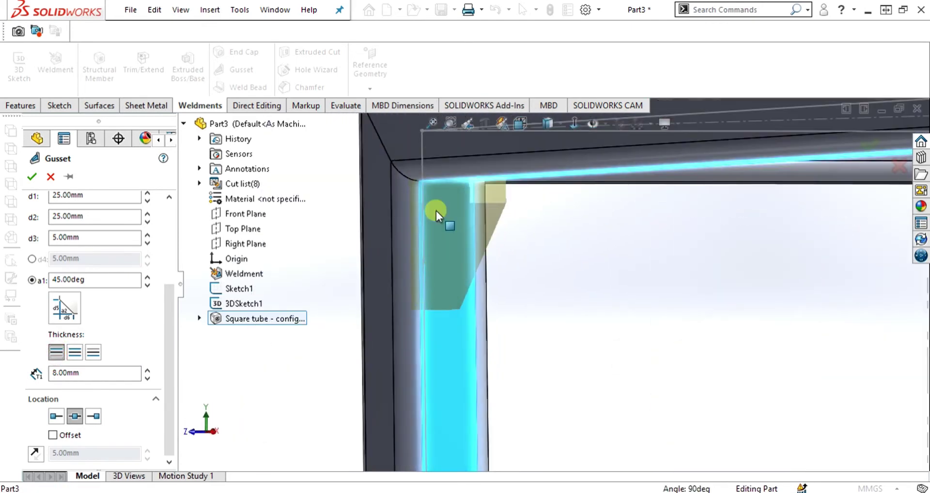
{"action": "left_click", "coordinate": [93, 358]}
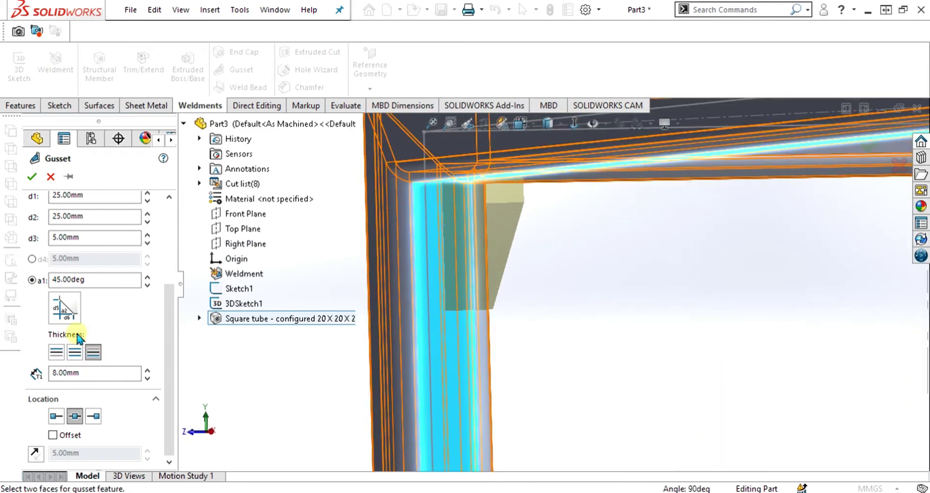
{"action": "left_click", "coordinate": [75, 353]}
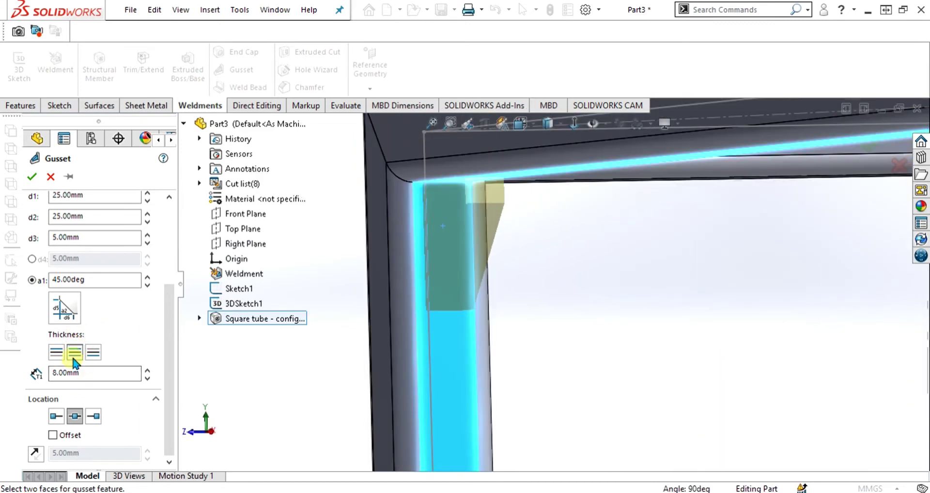
{"action": "key", "text": "ctrl+1"}
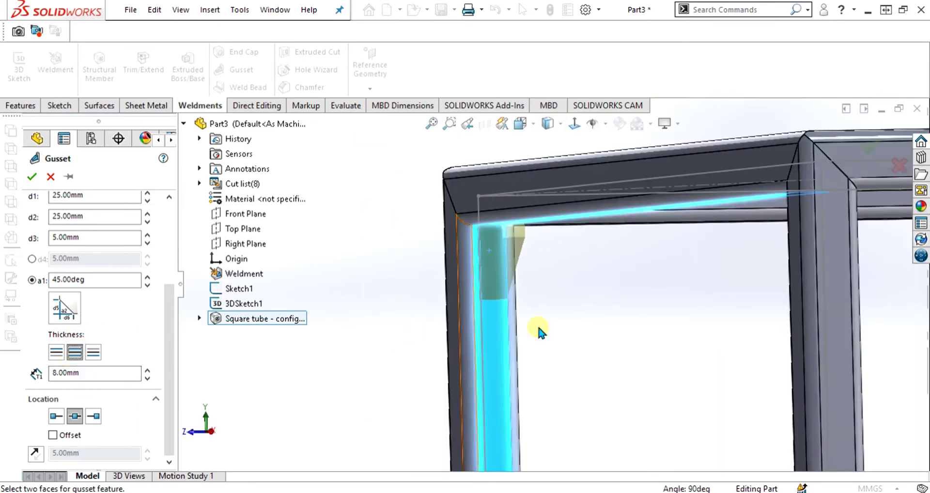
{"action": "left_click", "coordinate": [33, 178]}
Step: Add a second gusset with the same settings between the same leg and the underside of the short rail
{"action": "scroll", "coordinate": [402, 260], "scroll_direction": "down", "scroll_amount": 5}
{"action": "middle_click_drag", "start_coordinate": [434, 291], "coordinate": [575, 266]}
{"action": "scroll", "coordinate": [575, 265], "scroll_direction": "up", "scroll_amount": 3}
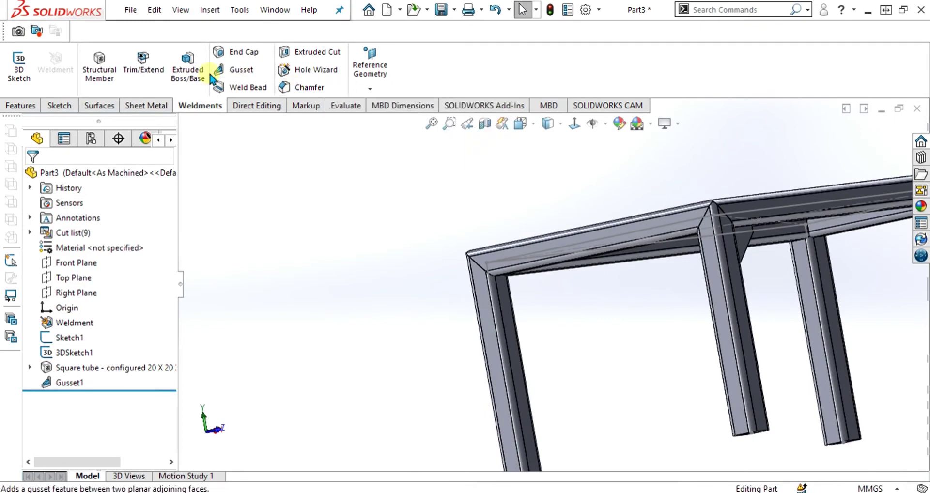
{"action": "left_click", "coordinate": [241, 70]}
{"action": "scroll", "coordinate": [654, 292], "scroll_direction": "down", "scroll_amount": 3}
{"action": "middle_click_drag", "start_coordinate": [654, 292], "coordinate": [726, 258]}
{"action": "scroll", "coordinate": [702, 174], "scroll_direction": "up", "scroll_amount": 3}
{"action": "scroll", "coordinate": [550, 201], "scroll_direction": "down", "scroll_amount": 4}
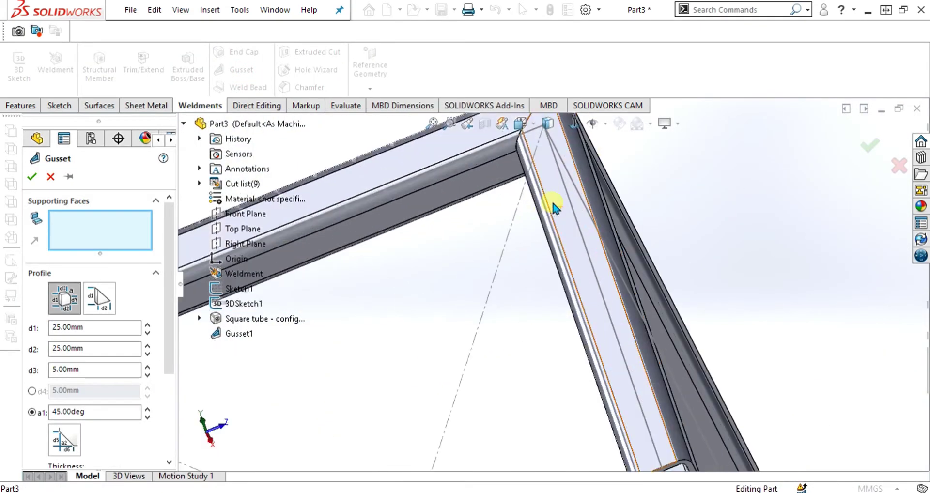
{"action": "left_click", "coordinate": [489, 186]}
{"action": "scroll", "coordinate": [526, 202], "scroll_direction": "up", "scroll_amount": 3}
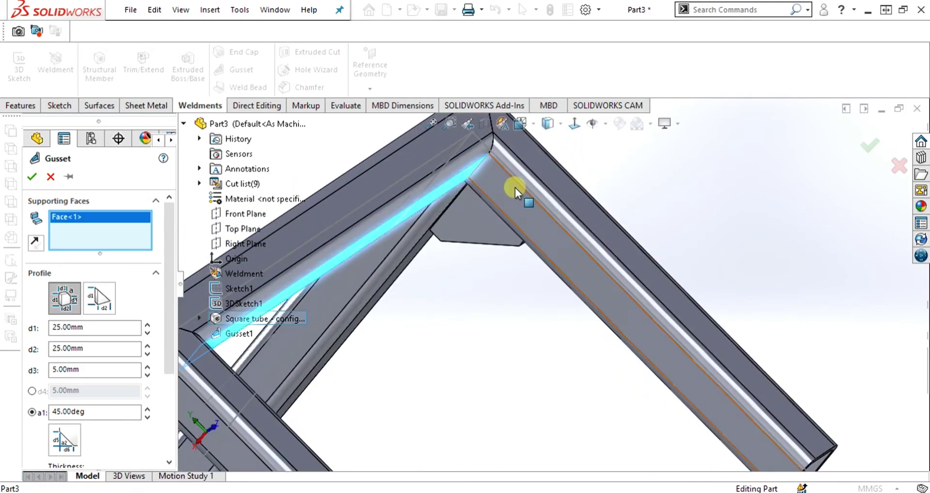
{"action": "left_click", "coordinate": [510, 203]}
{"action": "left_click", "coordinate": [33, 178]}
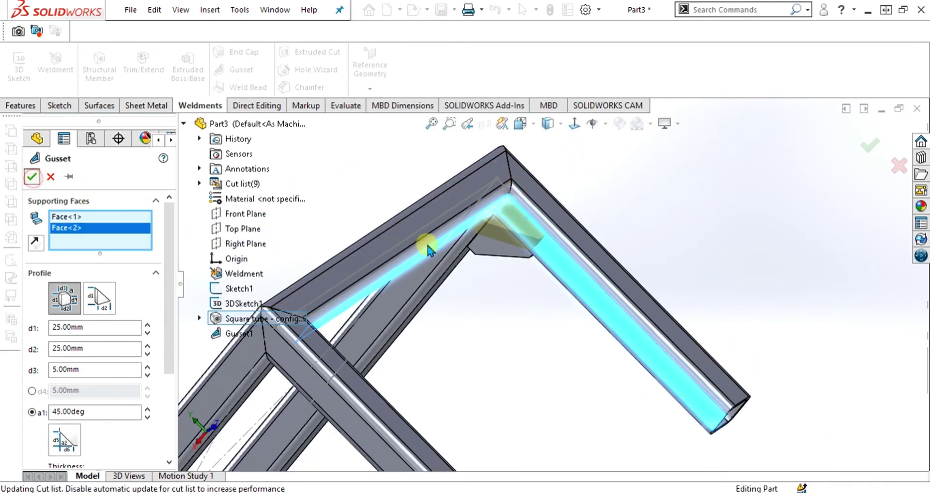
Step: Examine the corner with both gussets and the open lower end of the leg at the short side's other end
{"action": "scroll", "coordinate": [536, 349], "scroll_direction": "up", "scroll_amount": 3}
{"action": "middle_click_drag", "start_coordinate": [536, 349], "coordinate": [468, 265]}
{"action": "scroll", "coordinate": [676, 320], "scroll_direction": "up", "scroll_amount": 2}
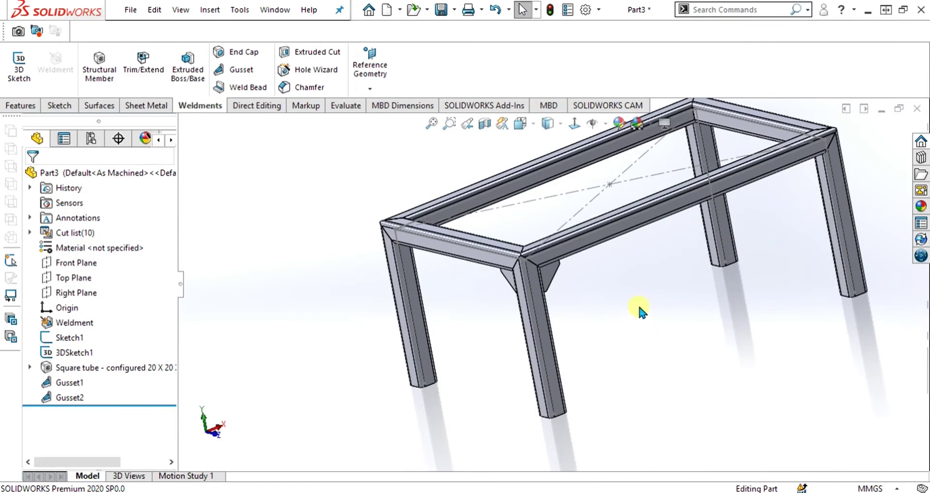
{"action": "scroll", "coordinate": [532, 328], "scroll_direction": "down", "scroll_amount": 2}
{"action": "middle_click_drag", "start_coordinate": [531, 328], "coordinate": [590, 398]}
{"action": "scroll", "coordinate": [590, 397], "scroll_direction": "up", "scroll_amount": 1}
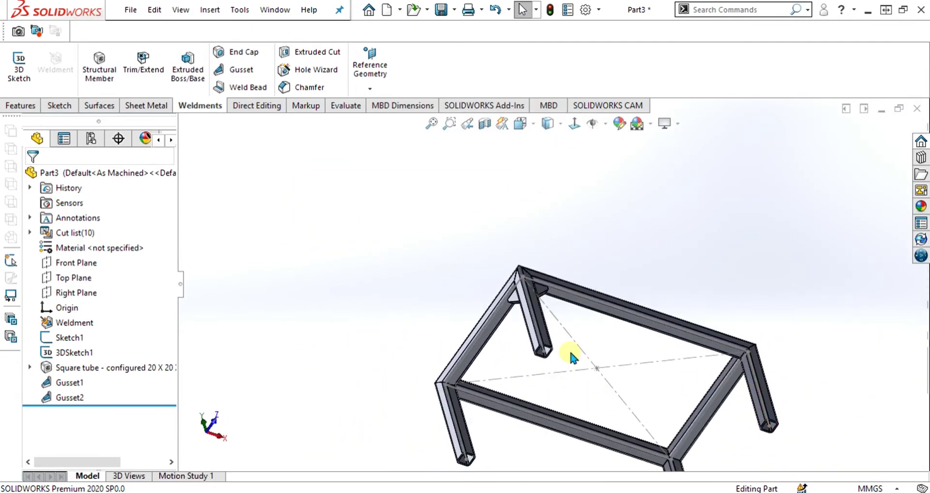
{"action": "scroll", "coordinate": [569, 344], "scroll_direction": "down", "scroll_amount": 5}
{"action": "middle_click_drag", "start_coordinate": [549, 339], "coordinate": [567, 269]}
{"action": "scroll", "coordinate": [543, 329], "scroll_direction": "down", "scroll_amount": 5}
{"action": "middle_click_drag", "start_coordinate": [534, 356], "coordinate": [572, 345]}
{"action": "scroll", "coordinate": [517, 366], "scroll_direction": "up", "scroll_amount": 8}
{"action": "scroll", "coordinate": [500, 301], "scroll_direction": "down", "scroll_amount": 3}
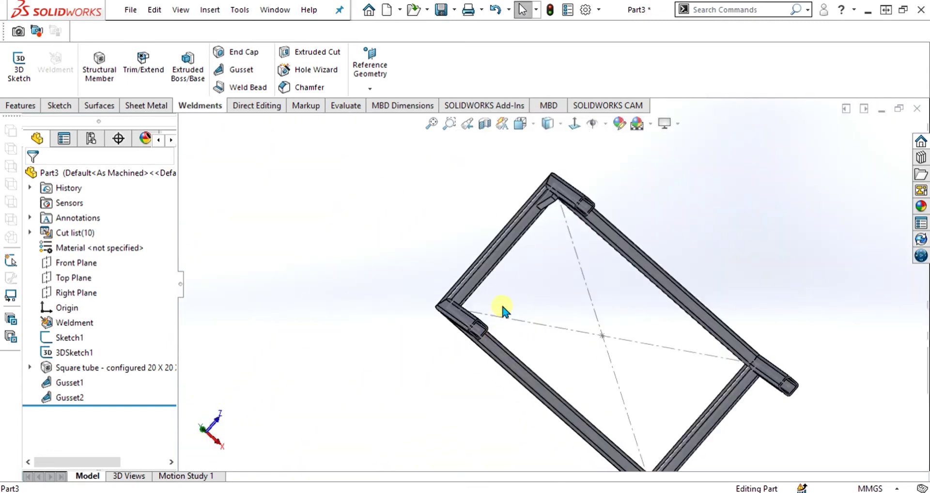
{"action": "scroll", "coordinate": [502, 307], "scroll_direction": "down", "scroll_amount": 3}
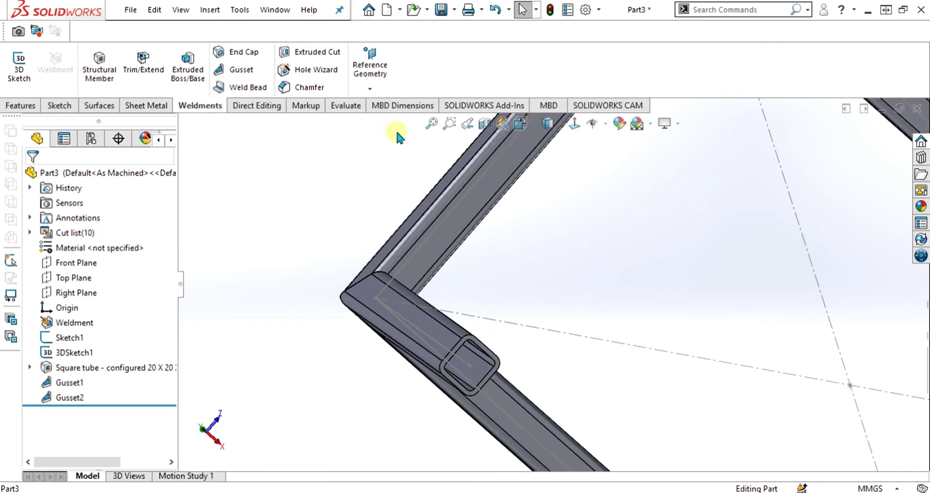
{"action": "scroll", "coordinate": [498, 329], "scroll_direction": "down", "scroll_amount": 3}
{"action": "middle_click_drag", "start_coordinate": [497, 330], "coordinate": [511, 272]}
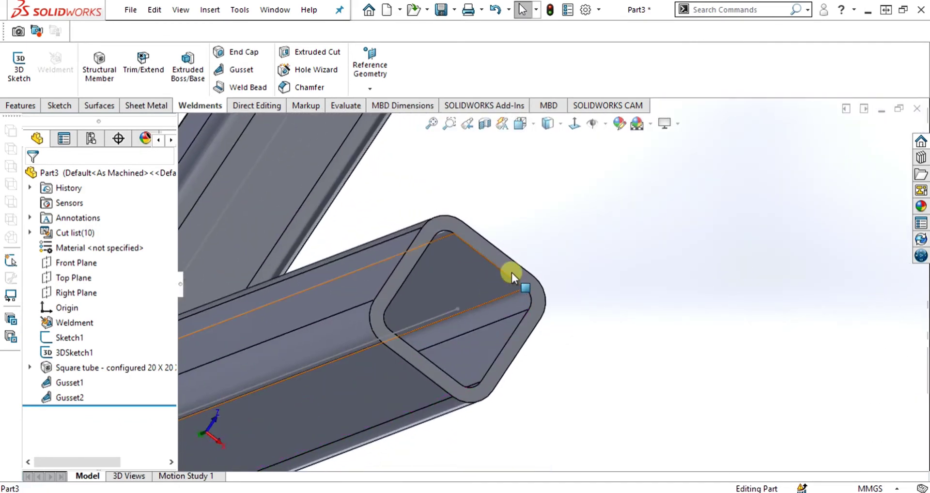
{"action": "left_click", "coordinate": [493, 253]}
{"action": "left_click", "coordinate": [56, 103]}
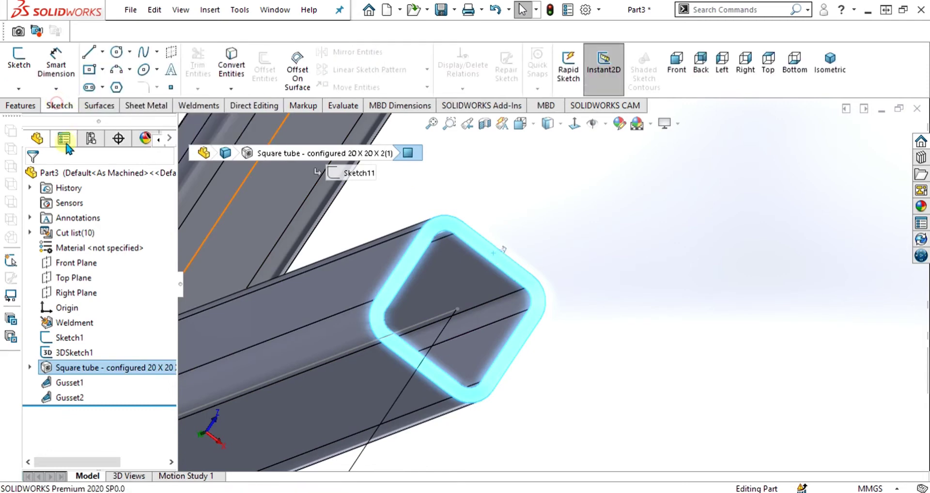
{"action": "left_click", "coordinate": [611, 253]}
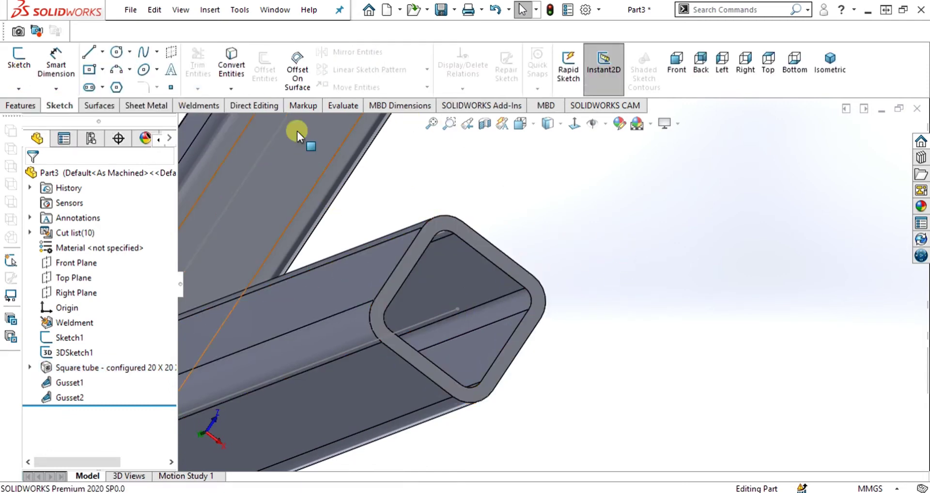
{"action": "left_click", "coordinate": [196, 106]}
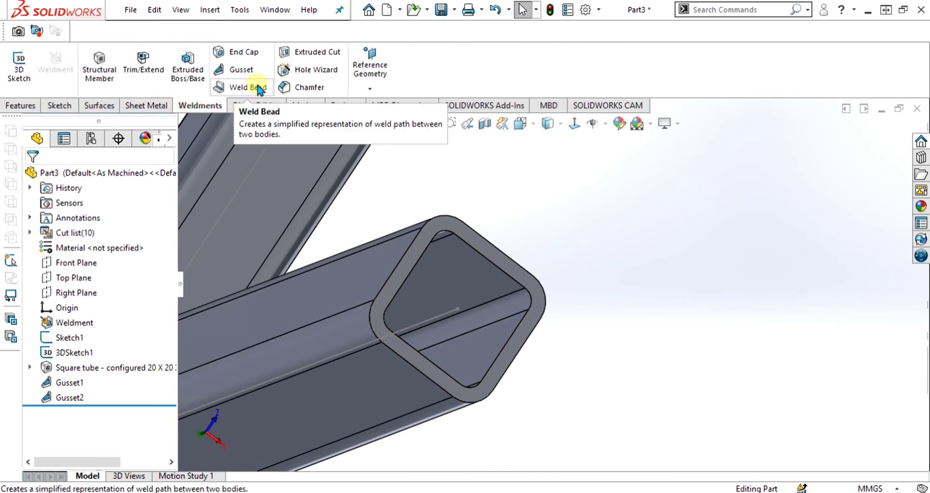
Step: Start an end cap on the open lower end face of the leg, with a thickness of 5 mm
{"action": "left_click", "coordinate": [241, 53]}
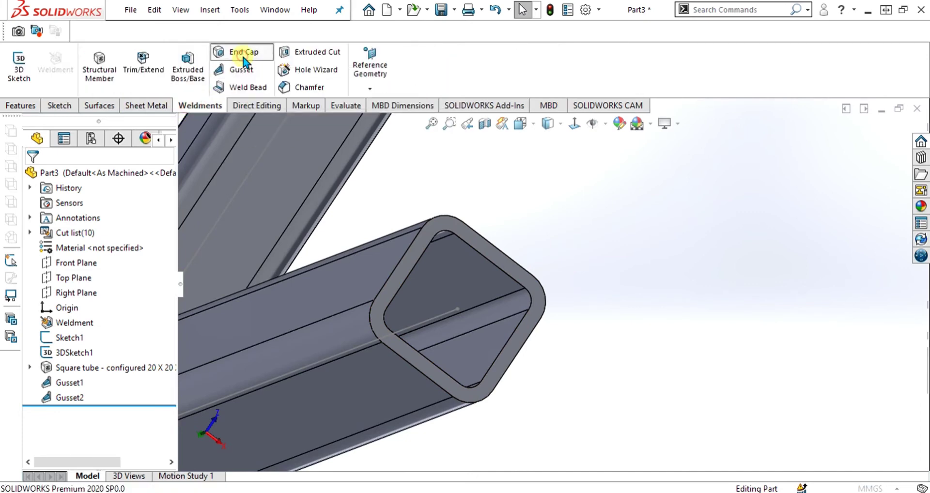
{"action": "middle_click_drag", "start_coordinate": [539, 269], "coordinate": [604, 300]}
{"action": "left_click", "coordinate": [510, 266]}
{"action": "scroll", "coordinate": [565, 288], "scroll_direction": "down", "scroll_amount": 5}
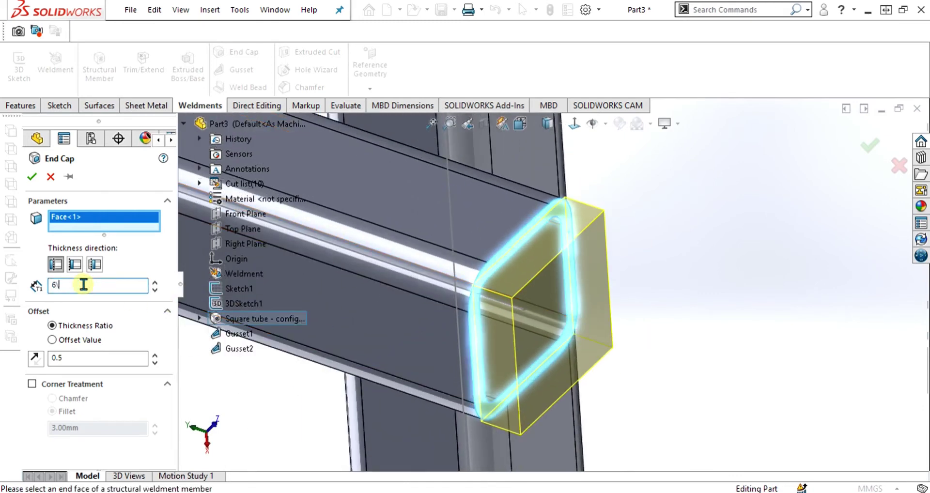
{"action": "key", "text": "Return"}
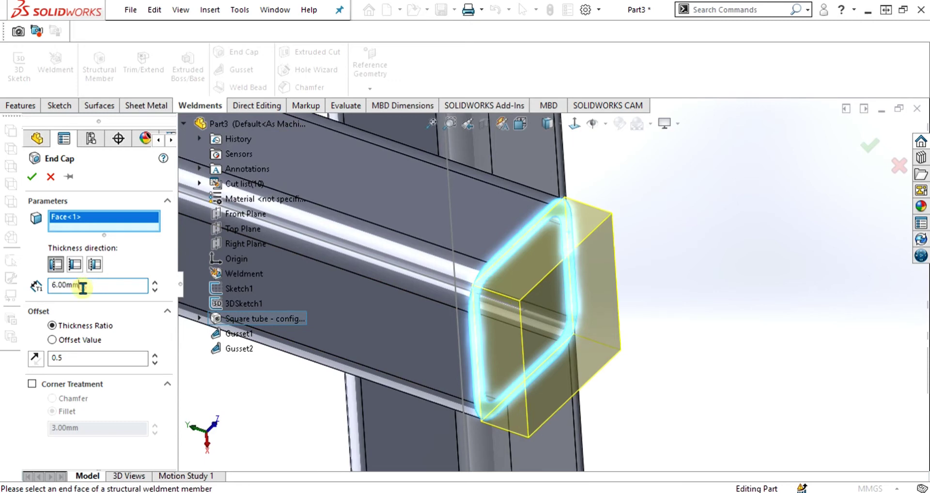
{"action": "key", "text": "Return"}
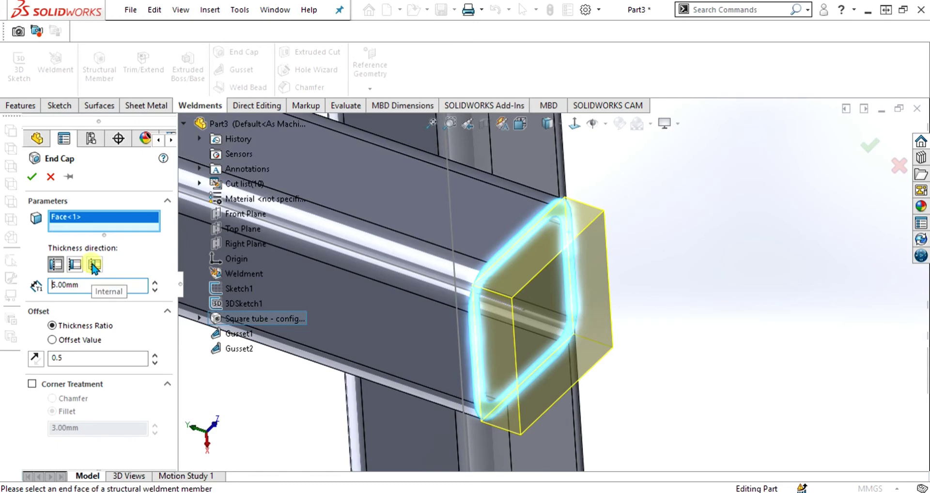
Step: Compare the inward and outward thickness directions of the end cap, and set the direction to internal
{"action": "left_click", "coordinate": [76, 265]}
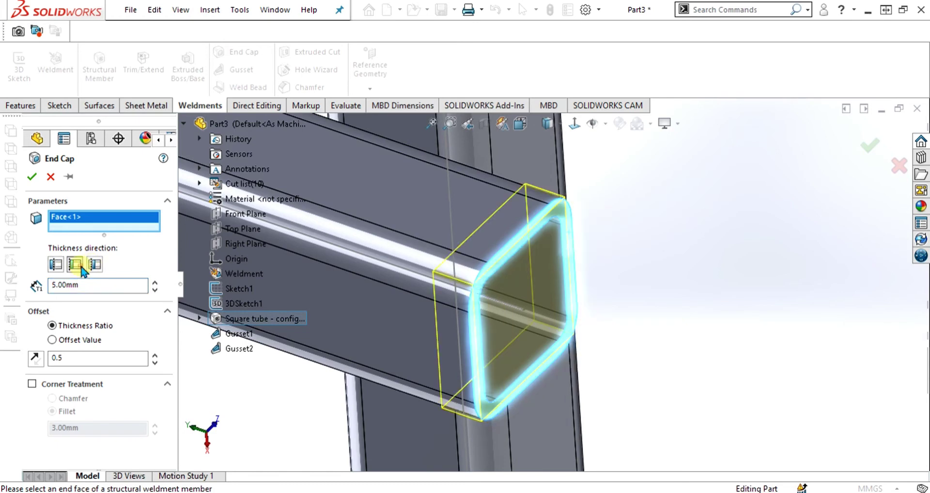
{"action": "left_click", "coordinate": [53, 266]}
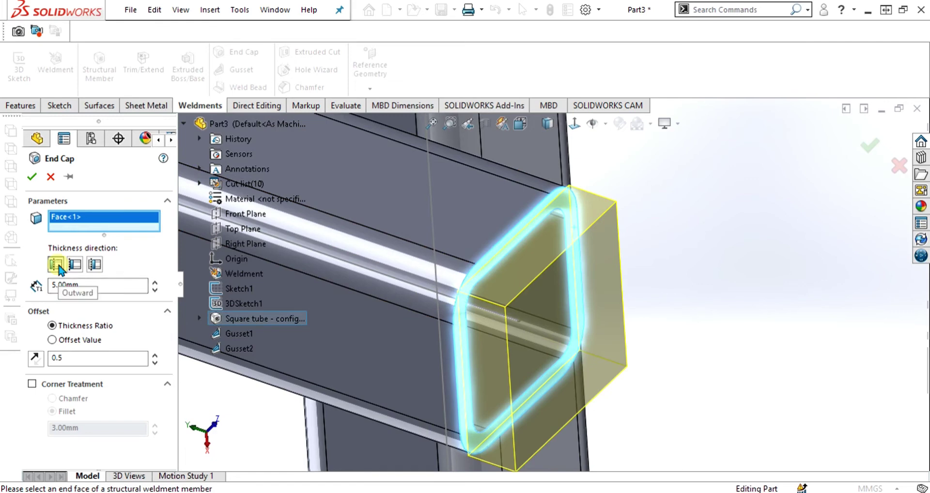
{"action": "left_click", "coordinate": [75, 265]}
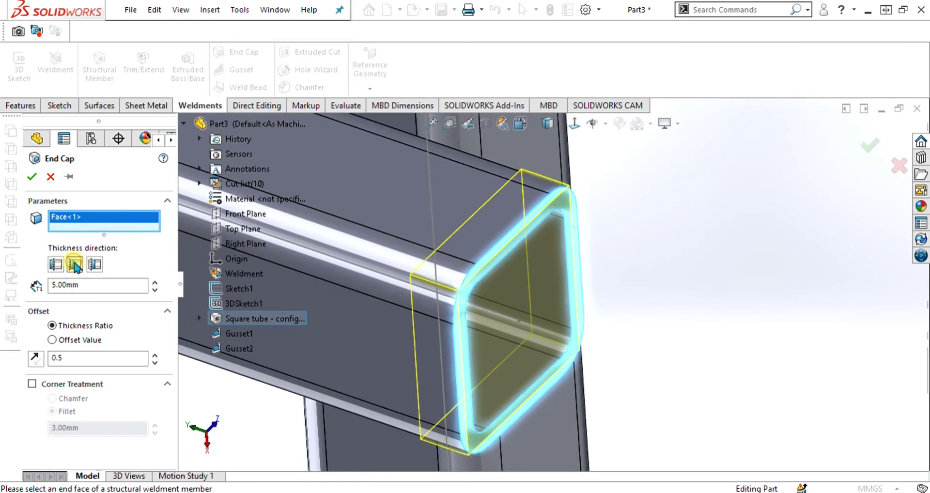
{"action": "left_click", "coordinate": [95, 266]}
{"action": "middle_click_drag", "start_coordinate": [400, 286], "coordinate": [364, 189]}
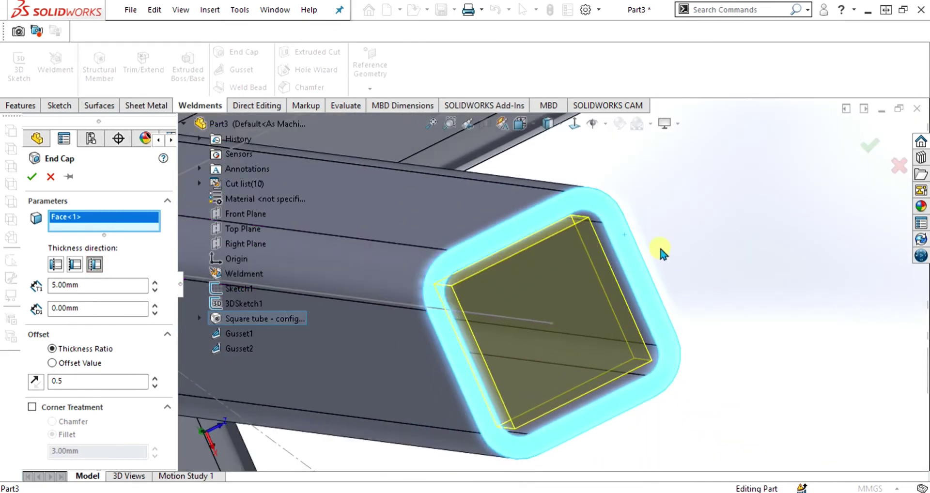
Step: Set the end cap's thickness direction to outward and apply a fillet corner treatment with a 5 mm radius
{"action": "scroll", "coordinate": [609, 272], "scroll_direction": "down", "scroll_amount": 3}
{"action": "middle_click_drag", "start_coordinate": [608, 272], "coordinate": [634, 263]}
{"action": "scroll", "coordinate": [634, 262], "scroll_direction": "up", "scroll_amount": 3}
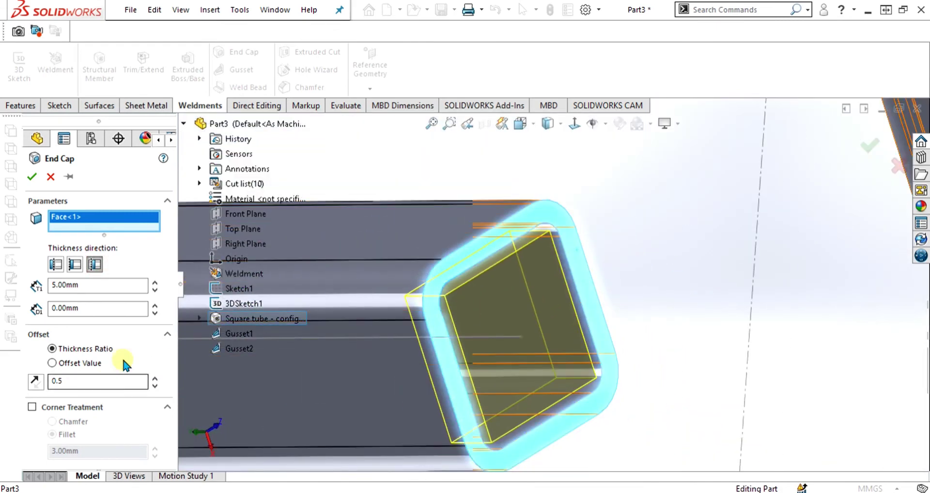
{"action": "left_click", "coordinate": [57, 265]}
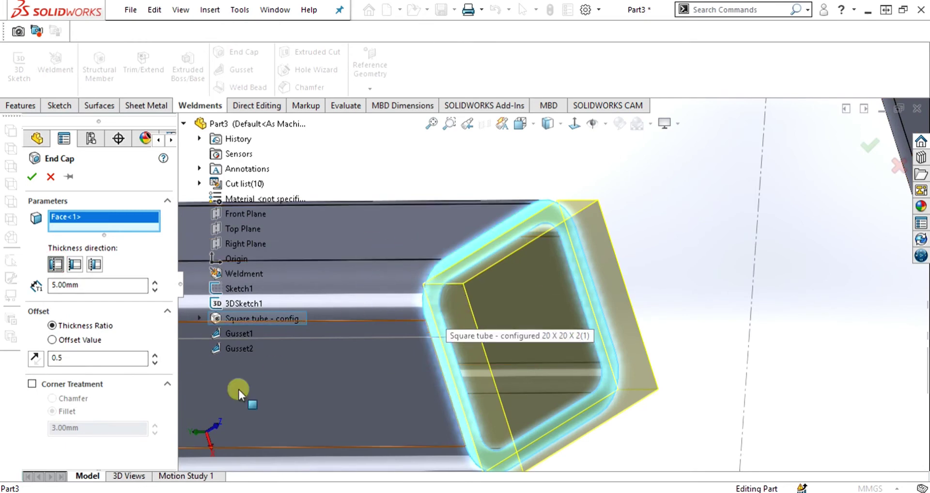
{"action": "left_click", "coordinate": [32, 384]}
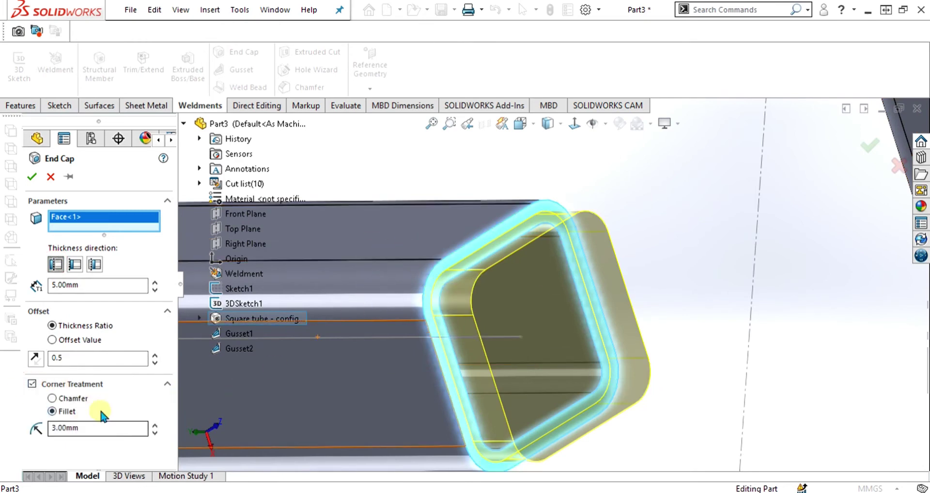
{"action": "scroll", "coordinate": [397, 277], "scroll_direction": "down", "scroll_amount": 3}
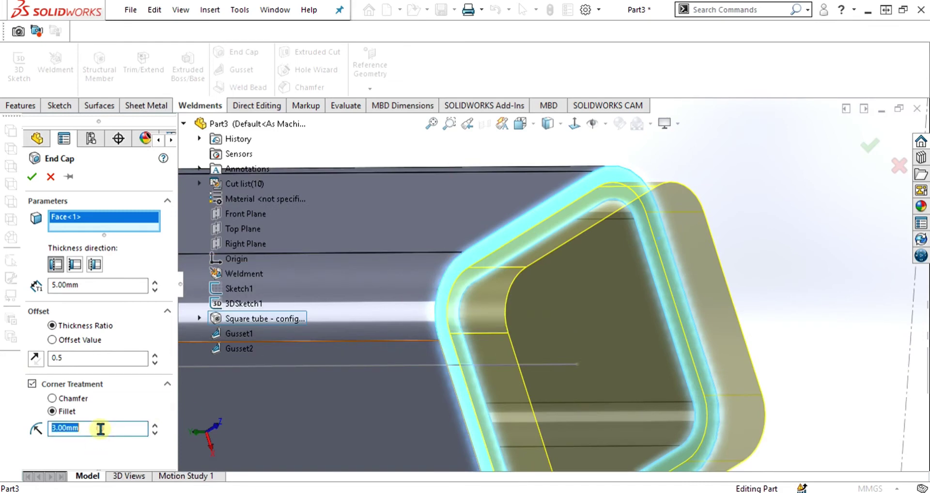
{"action": "key", "text": "Return"}
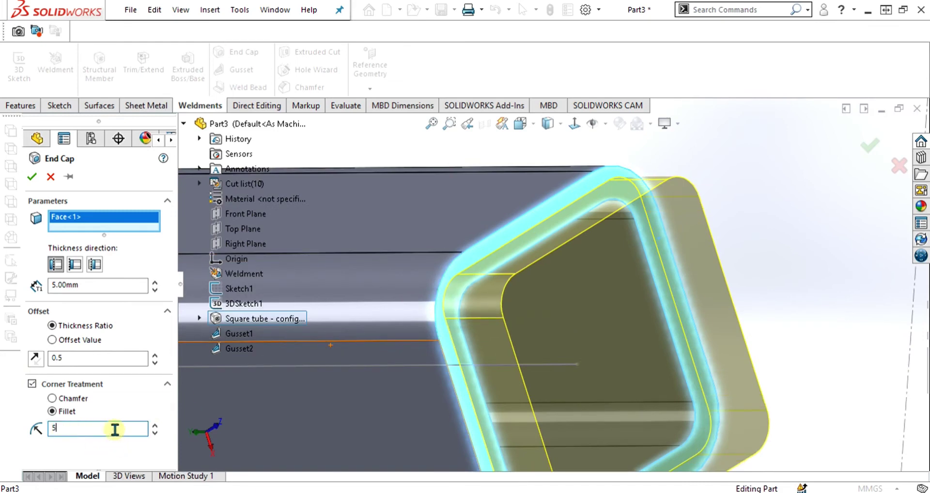
{"action": "key", "text": "Return"}
{"action": "scroll", "coordinate": [516, 294], "scroll_direction": "up", "scroll_amount": 2}
{"action": "middle_click_drag", "start_coordinate": [513, 298], "coordinate": [479, 333]}
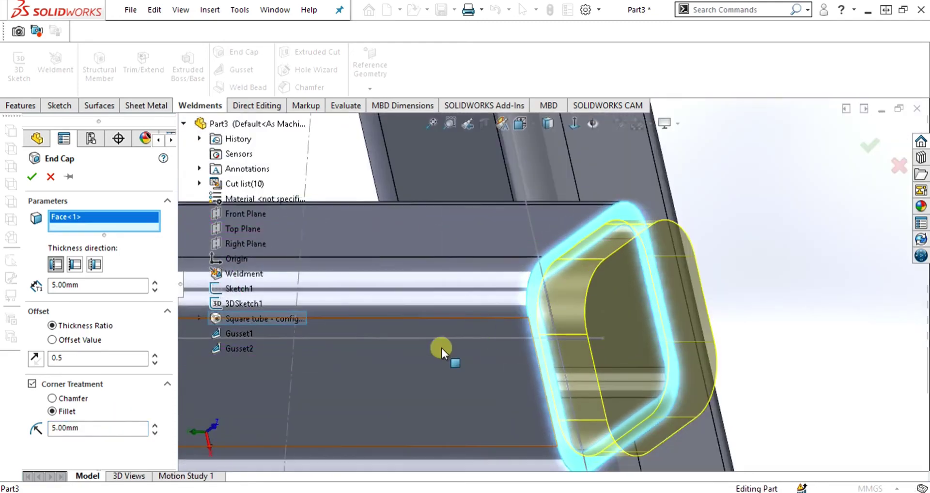
Step: Set the end cap's corner fillet radius to 4 mm and its thickness to 6 mm, and create the cap
{"action": "double_click", "coordinate": [91, 427]}
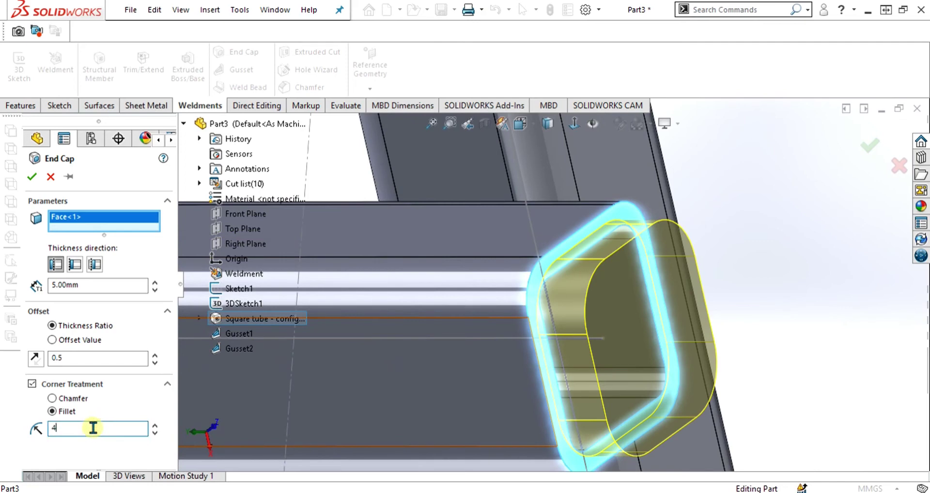
{"action": "key", "text": "Return"}
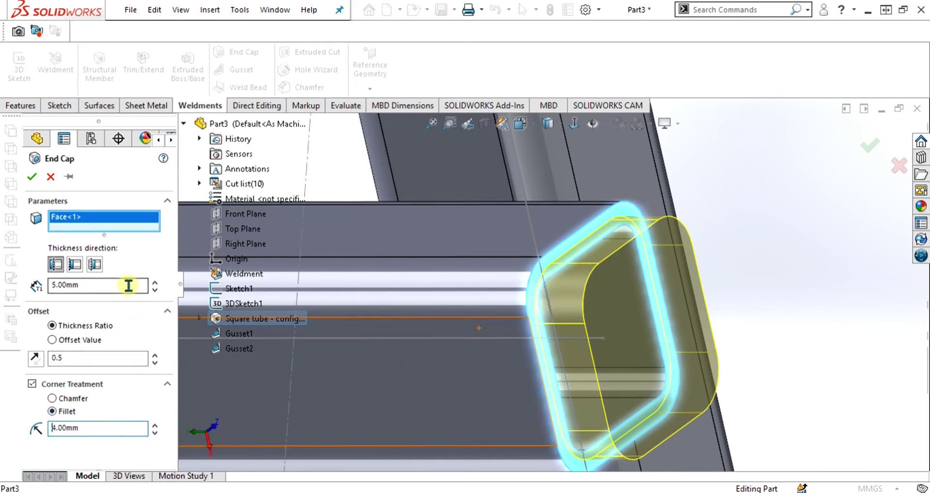
{"action": "key", "text": "Return"}
{"action": "scroll", "coordinate": [528, 265], "scroll_direction": "up", "scroll_amount": 5}
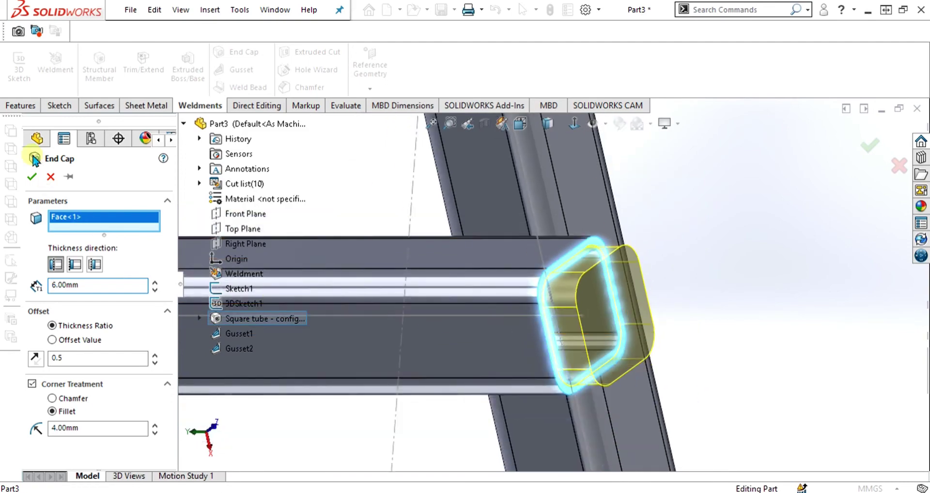
{"action": "left_click", "coordinate": [33, 177]}
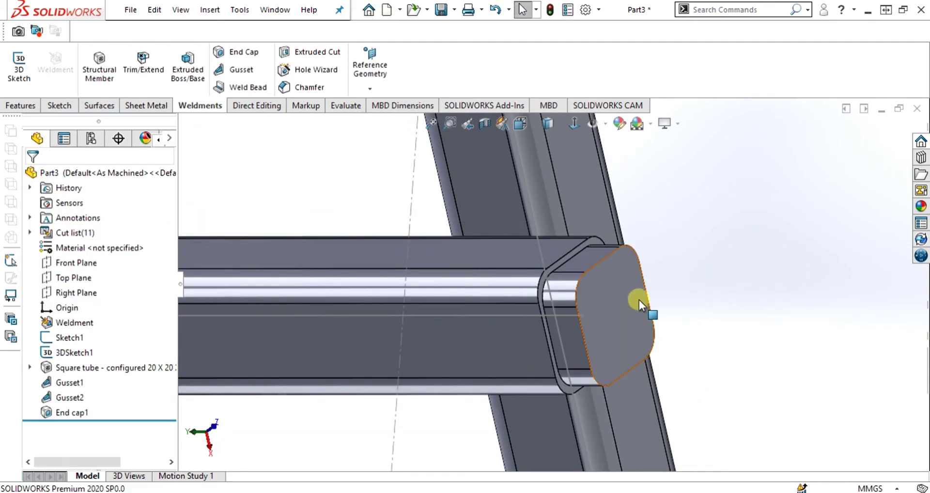
Step: Start another outward end cap, 6 mm thick, on the open lower end face of the leg with the gussets
{"action": "scroll", "coordinate": [639, 302], "scroll_direction": "up", "scroll_amount": 5}
{"action": "middle_click_drag", "start_coordinate": [613, 281], "coordinate": [711, 170]}
{"action": "scroll", "coordinate": [623, 262], "scroll_direction": "down", "scroll_amount": 5}
{"action": "scroll", "coordinate": [623, 261], "scroll_direction": "down", "scroll_amount": 4}
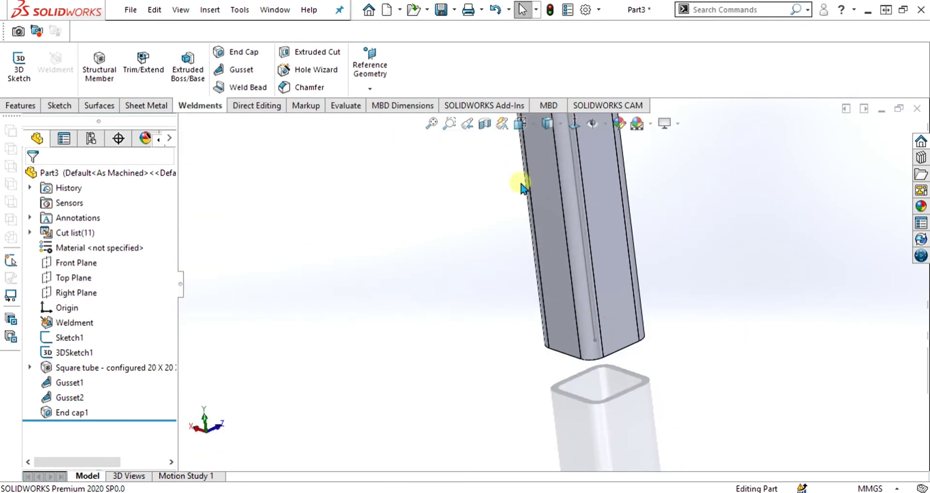
{"action": "left_click", "coordinate": [242, 52]}
{"action": "mouse_move", "coordinate": [596, 311]}
{"action": "middle_mouse_down"}
{"action": "mouse_move", "coordinate": [599, 209]}
{"action": "mouse_move", "coordinate": [598, 317]}
{"action": "middle_mouse_up"}
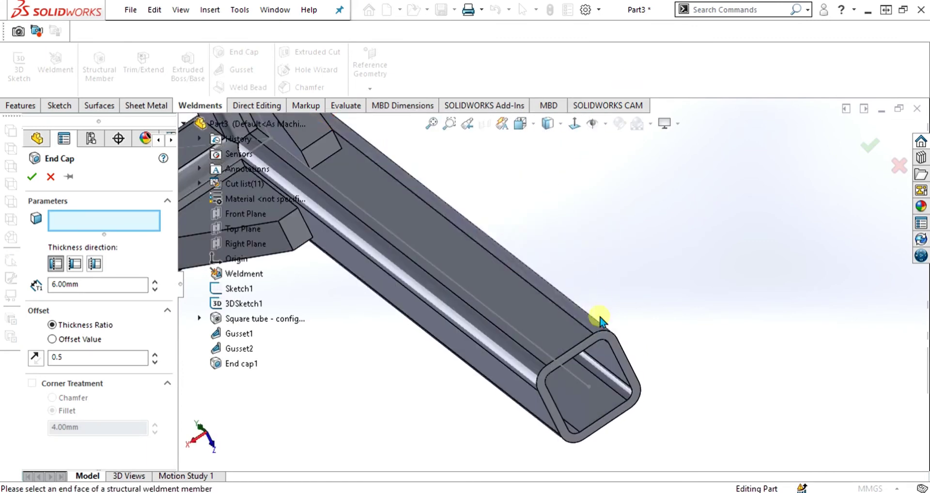
{"action": "left_click", "coordinate": [623, 357]}
Step: Add the open lower ends of the two remaining legs to the end cap and apply the 4 mm fillet corner treatment
{"action": "scroll", "coordinate": [571, 423], "scroll_direction": "up", "scroll_amount": 3}
{"action": "scroll", "coordinate": [533, 407], "scroll_direction": "up", "scroll_amount": 3}
{"action": "scroll", "coordinate": [460, 341], "scroll_direction": "down", "scroll_amount": 10}
{"action": "left_click", "coordinate": [428, 369]}
{"action": "scroll", "coordinate": [439, 329], "scroll_direction": "up", "scroll_amount": 5}
{"action": "scroll", "coordinate": [473, 155], "scroll_direction": "up", "scroll_amount": 3}
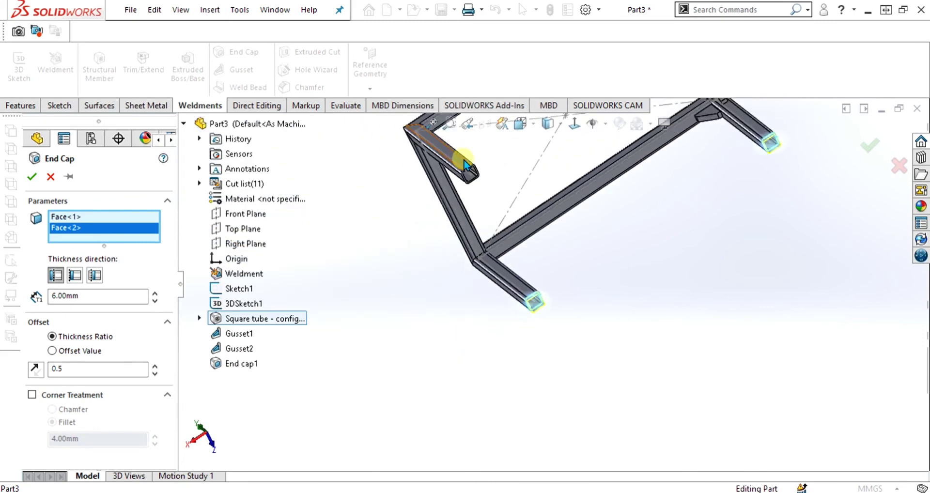
{"action": "scroll", "coordinate": [494, 187], "scroll_direction": "down", "scroll_amount": 10}
{"action": "left_click", "coordinate": [533, 264]}
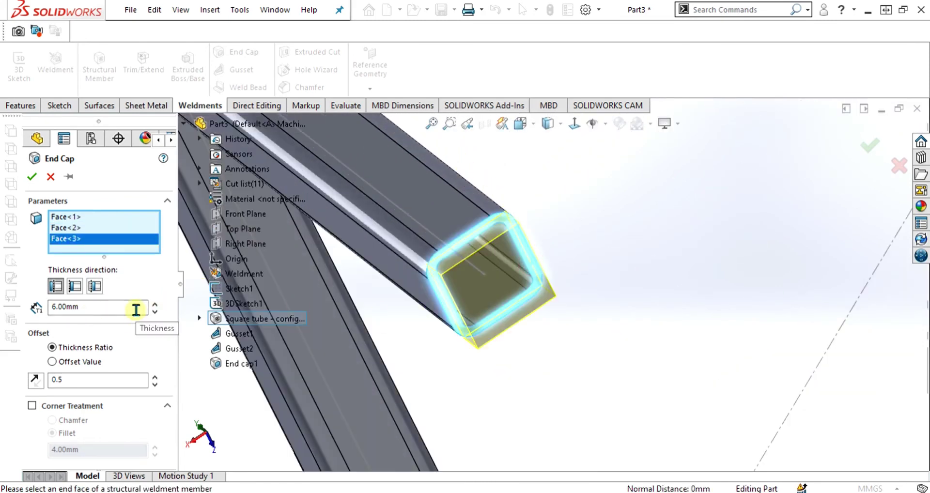
{"action": "left_click", "coordinate": [38, 402]}
{"action": "left_click", "coordinate": [31, 405]}
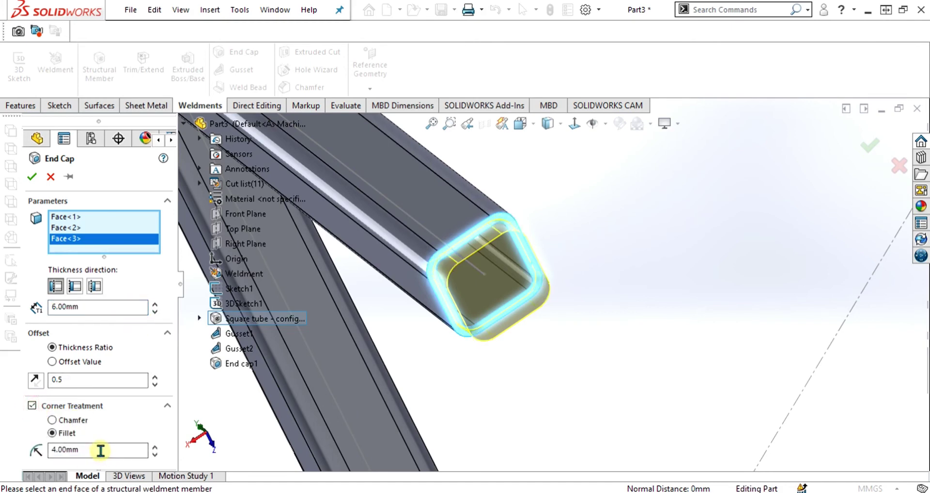
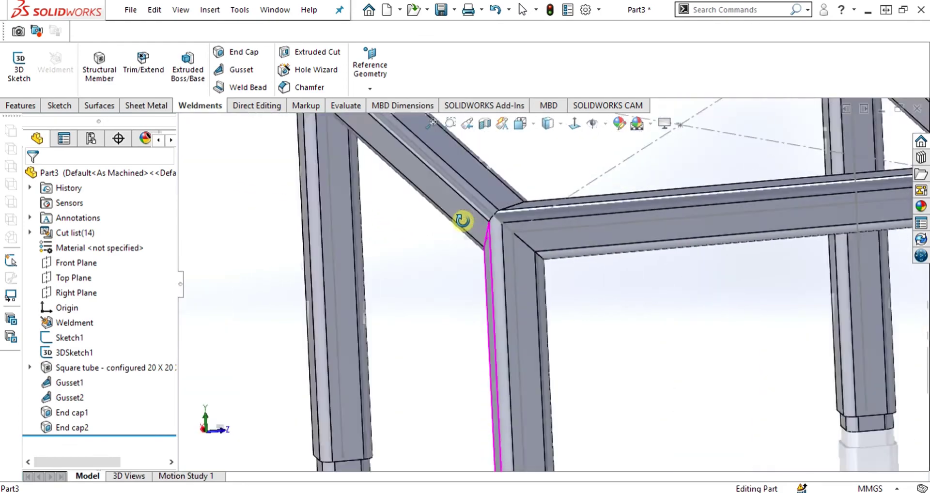
Step: Examine the capped table frame, expand its cut list, and highlight the three square tube groups one after another
{"action": "mouse_move", "coordinate": [617, 315]}
{"action": "middle_mouse_down"}
{"action": "mouse_move", "coordinate": [660, 323]}
{"action": "mouse_move", "coordinate": [646, 349]}
{"action": "mouse_move", "coordinate": [631, 328]}
{"action": "mouse_move", "coordinate": [617, 328]}
{"action": "middle_mouse_up"}
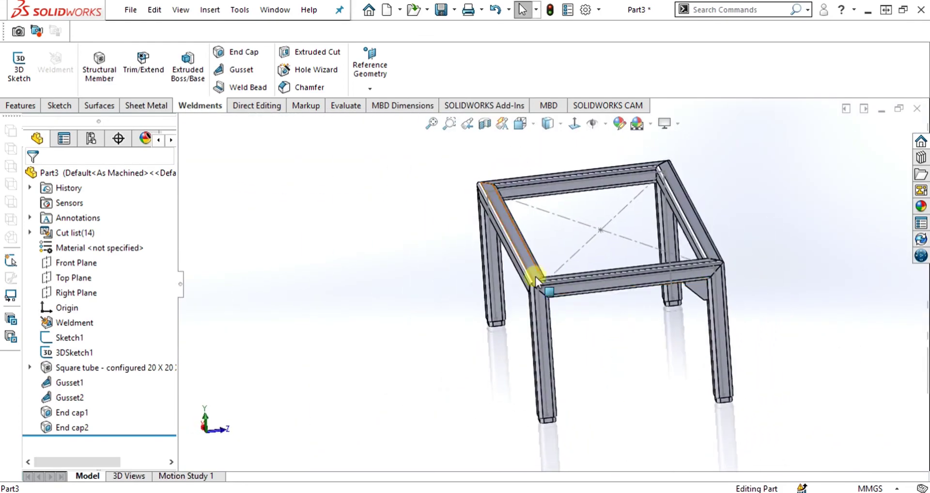
{"action": "scroll", "coordinate": [552, 271], "scroll_direction": "down", "scroll_amount": 10}
{"action": "scroll", "coordinate": [554, 272], "scroll_direction": "up", "scroll_amount": 10}
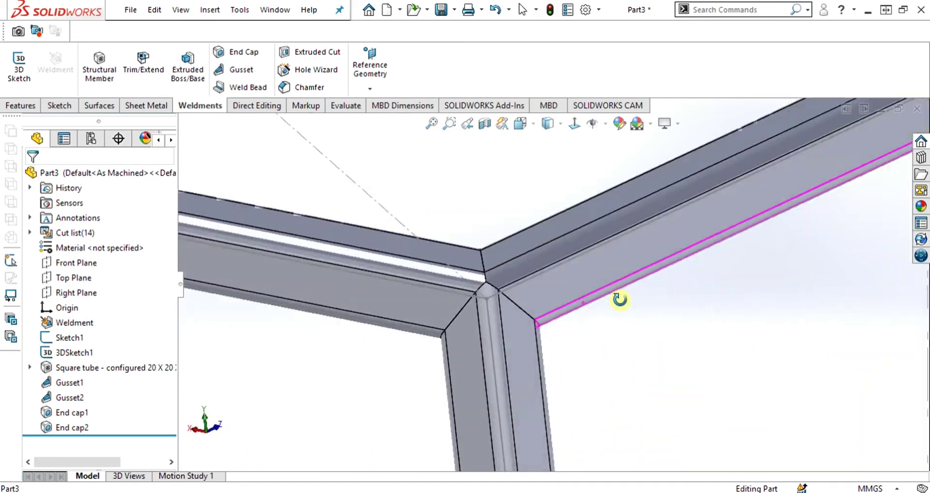
{"action": "scroll", "coordinate": [523, 328], "scroll_direction": "down", "scroll_amount": 5}
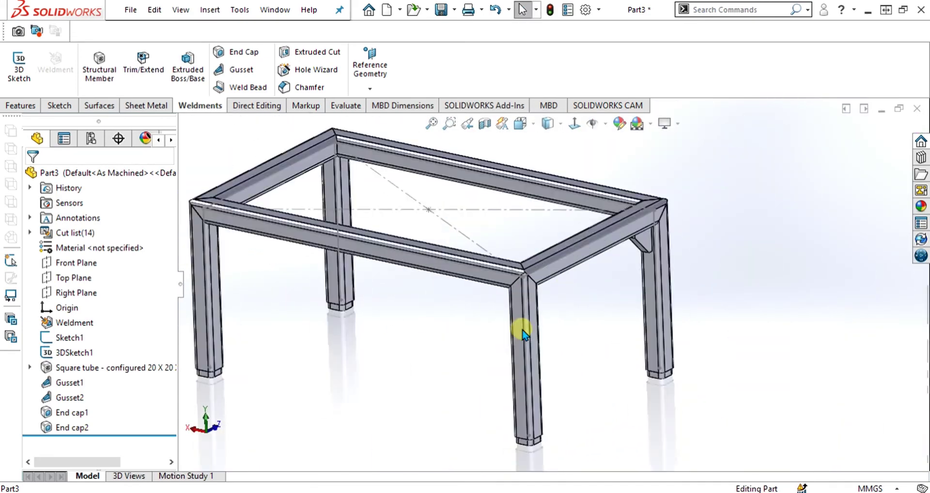
{"action": "left_click", "coordinate": [30, 232]}
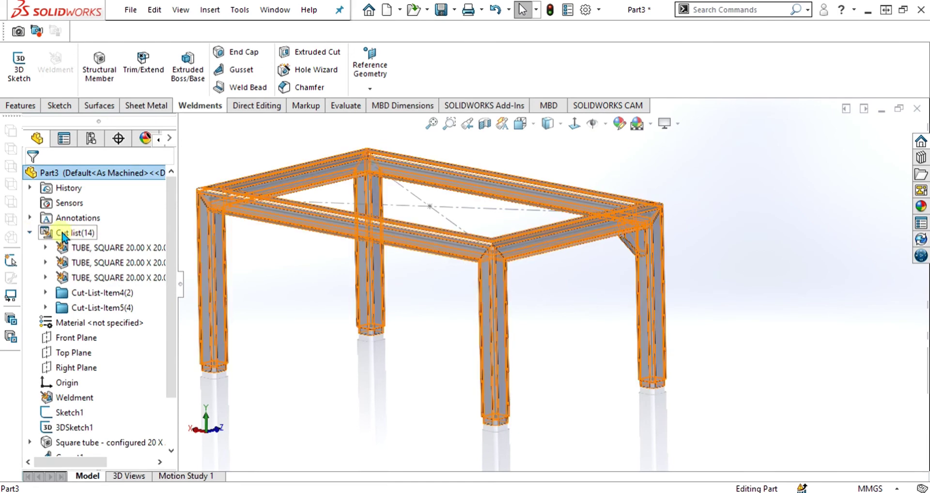
{"action": "left_click", "coordinate": [82, 247]}
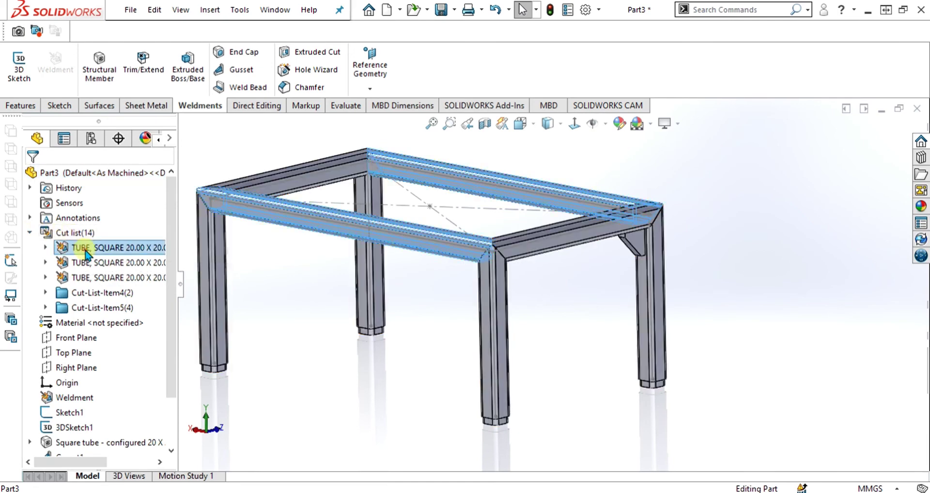
{"action": "left_click", "coordinate": [105, 264]}
{"action": "left_click", "coordinate": [114, 278]}
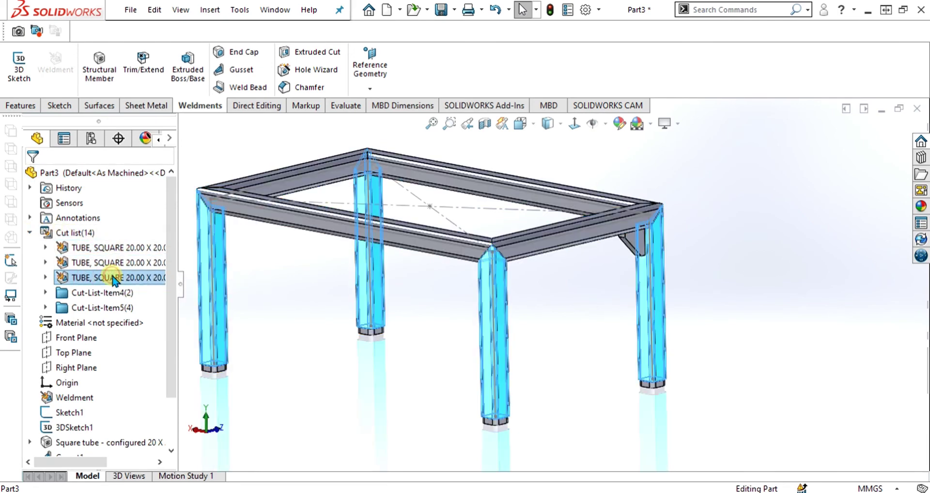
Step: Expand the cut list group of the legs and highlight each of its four square tube bodies in turn
{"action": "left_click", "coordinate": [45, 278]}
{"action": "left_click", "coordinate": [101, 293]}
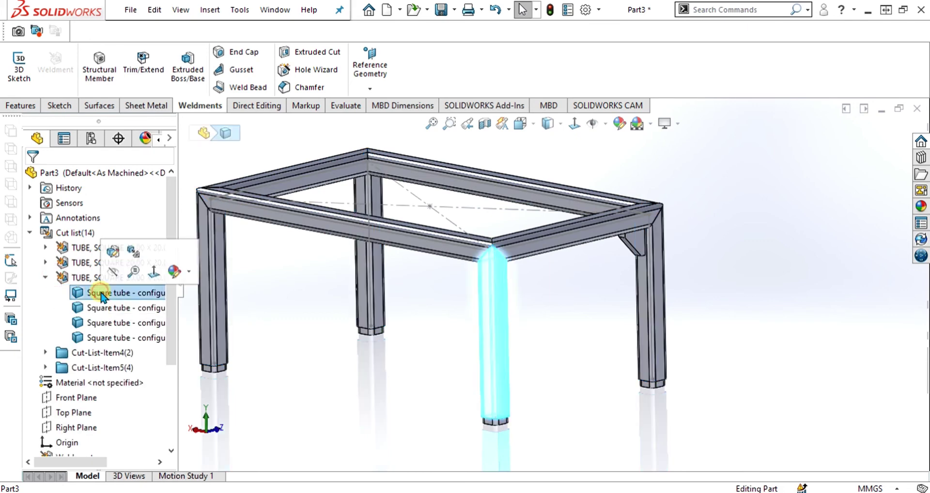
{"action": "left_click", "coordinate": [112, 309]}
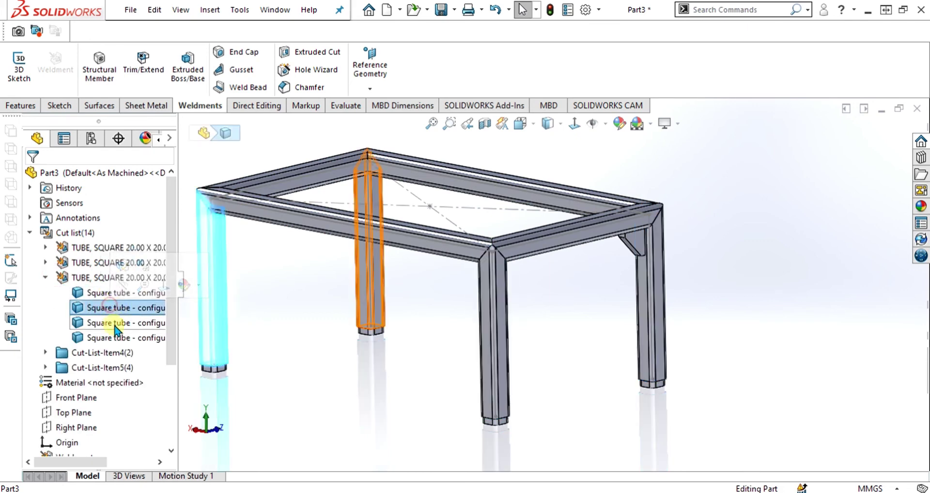
{"action": "left_click", "coordinate": [114, 326]}
{"action": "left_click", "coordinate": [103, 338]}
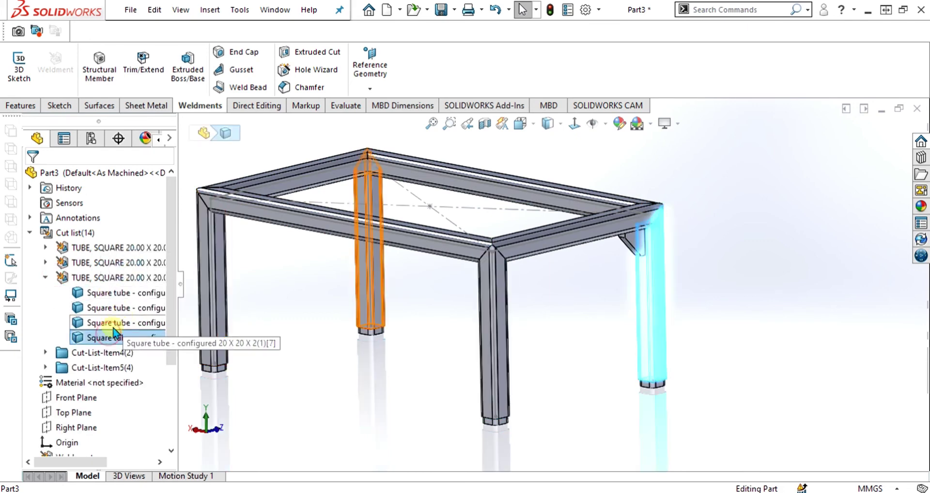
Step: Insert the leg at the gusseted corner into a new part named 11111, transferring its cut list properties to cut list properties
{"action": "right_click", "coordinate": [103, 338]}
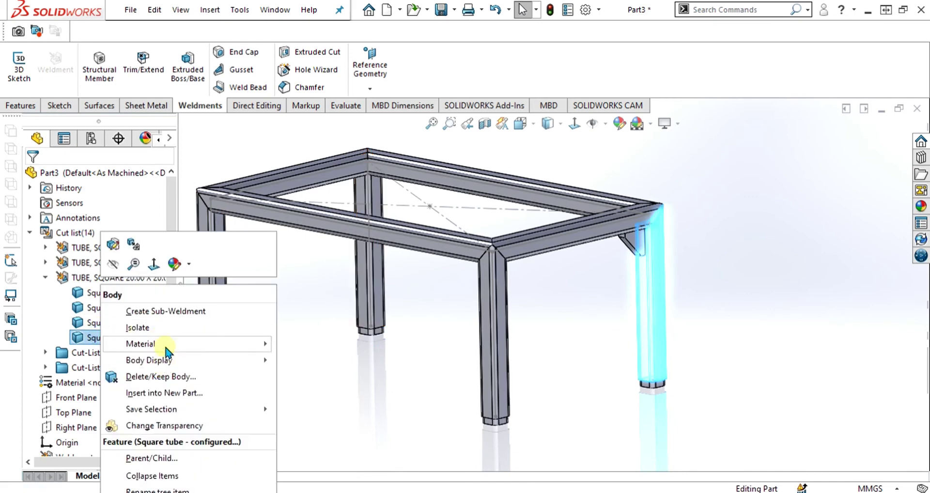
{"action": "left_click", "coordinate": [172, 393]}
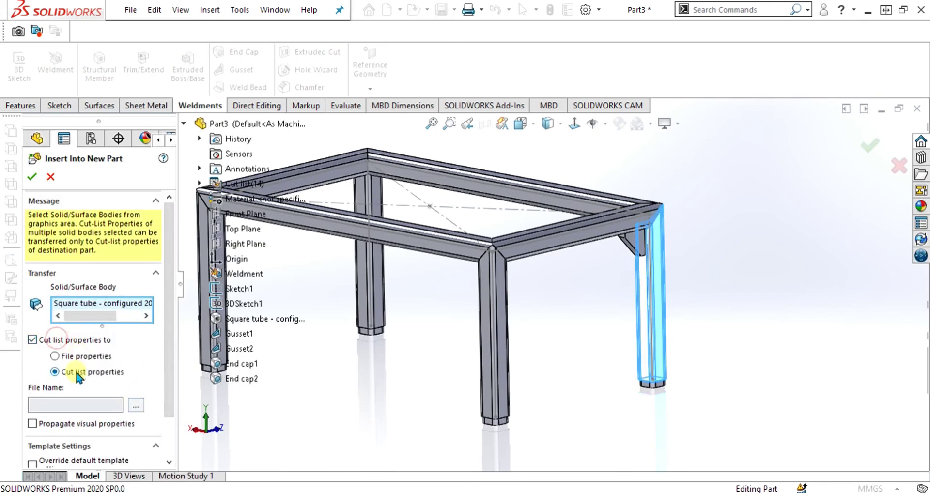
{"action": "left_click", "coordinate": [136, 405]}
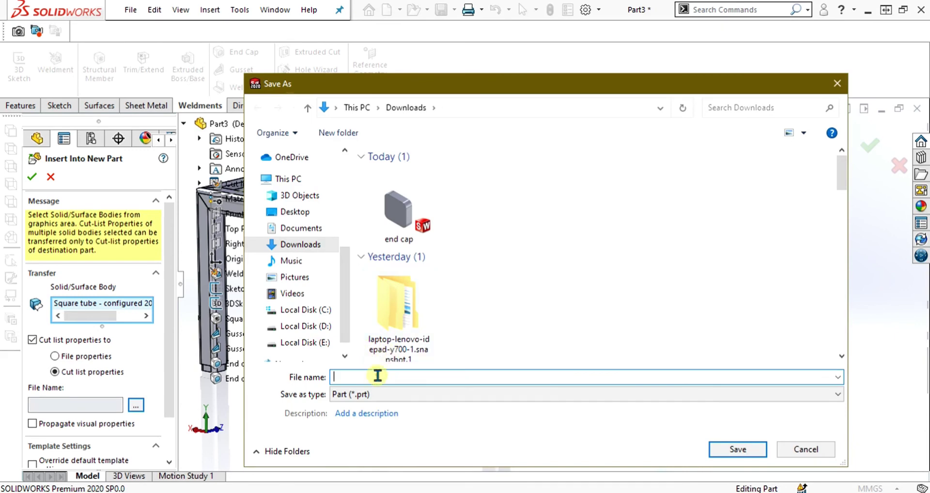
{"action": "type", "text": "11111"}
{"action": "left_click", "coordinate": [716, 441]}
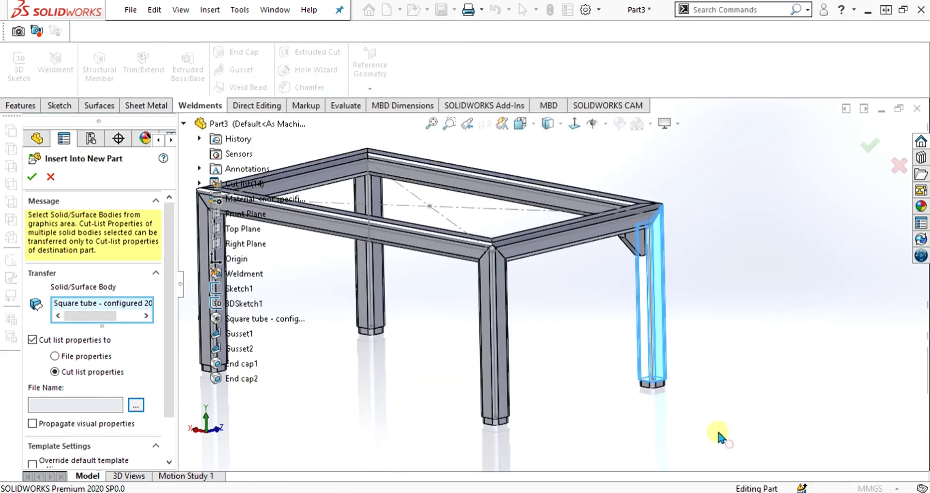
{"action": "left_click", "coordinate": [33, 178]}
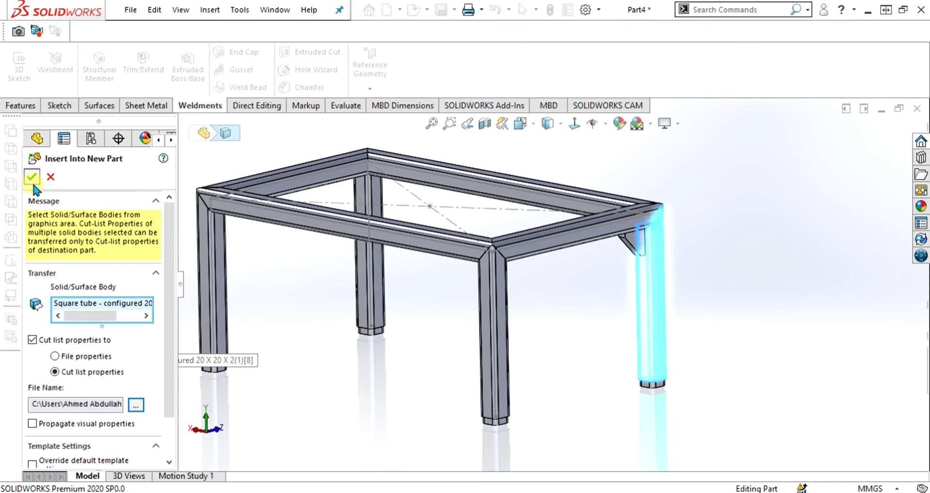
{"action": "left_click", "coordinate": [500, 266]}
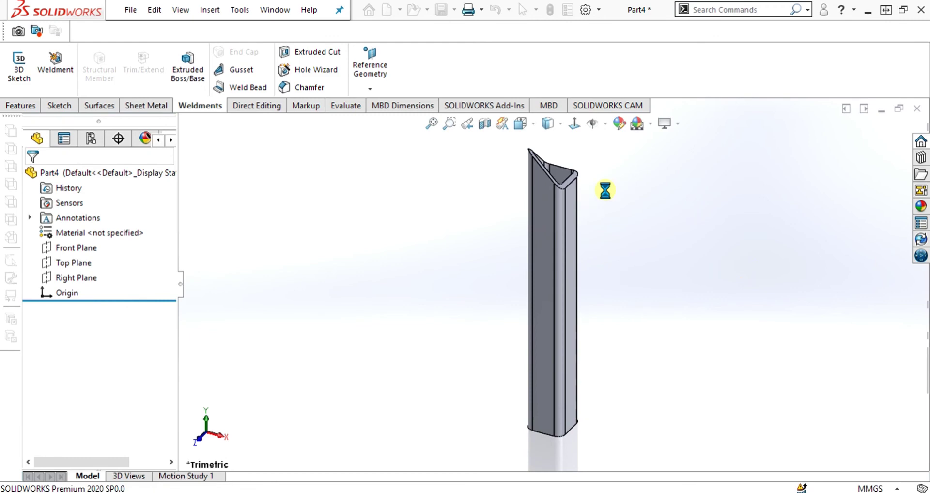
Step: Examine the new leg part with its mitred upper end from several sides, and return to the Part3 table frame
{"action": "middle_click_drag", "start_coordinate": [608, 202], "coordinate": [505, 251]}
{"action": "scroll", "coordinate": [490, 214], "scroll_direction": "down", "scroll_amount": 5}
{"action": "scroll", "coordinate": [506, 252], "scroll_direction": "up", "scroll_amount": 10}
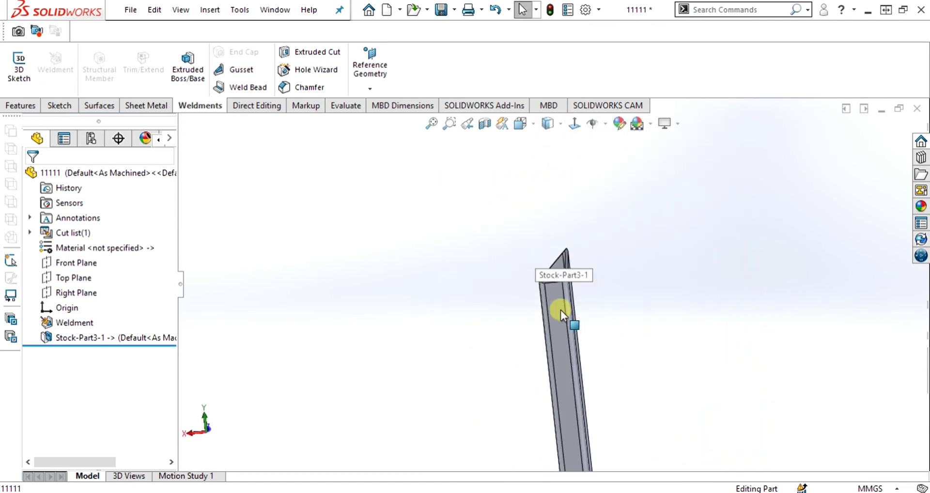
{"action": "scroll", "coordinate": [562, 349], "scroll_direction": "down", "scroll_amount": 5}
{"action": "scroll", "coordinate": [559, 277], "scroll_direction": "up", "scroll_amount": 1}
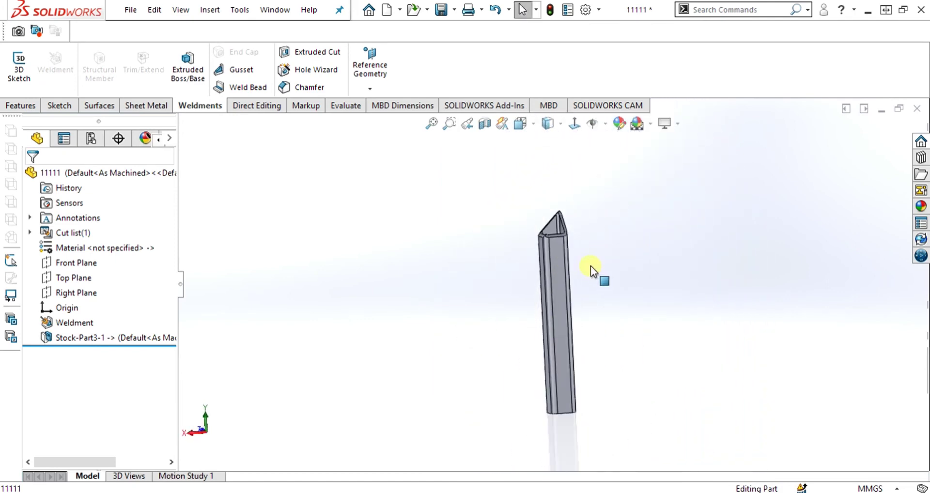
{"action": "scroll", "coordinate": [591, 265], "scroll_direction": "down", "scroll_amount": 1}
{"action": "mouse_move", "coordinate": [595, 489]}
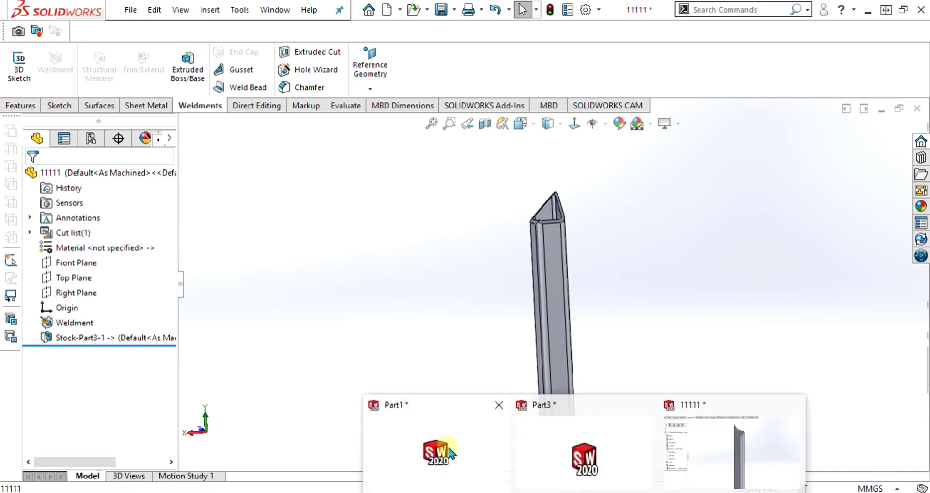
{"action": "left_click", "coordinate": [581, 455]}
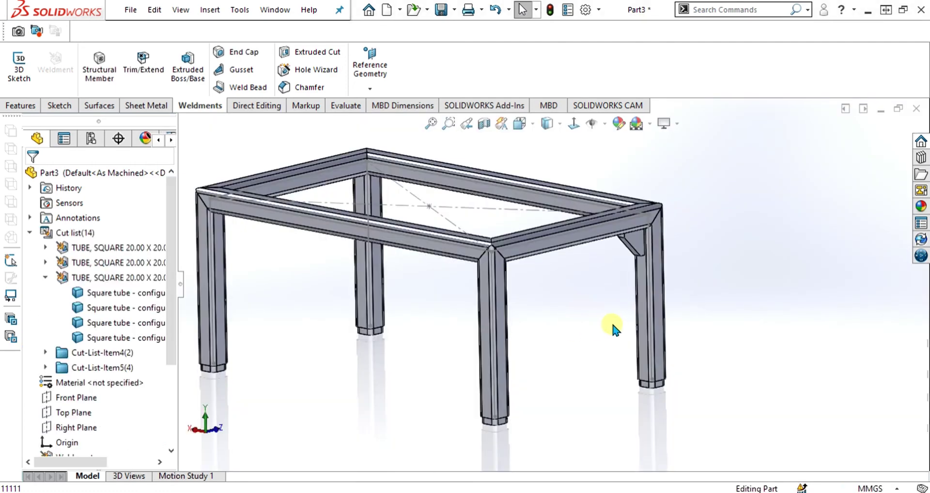
Step: Look closely at the capped leg ends, expand the end caps' cut list group, and highlight its first two end cap bodies in turn
{"action": "scroll", "coordinate": [533, 395], "scroll_direction": "down", "scroll_amount": 5}
{"action": "middle_click_drag", "start_coordinate": [533, 394], "coordinate": [398, 463]}
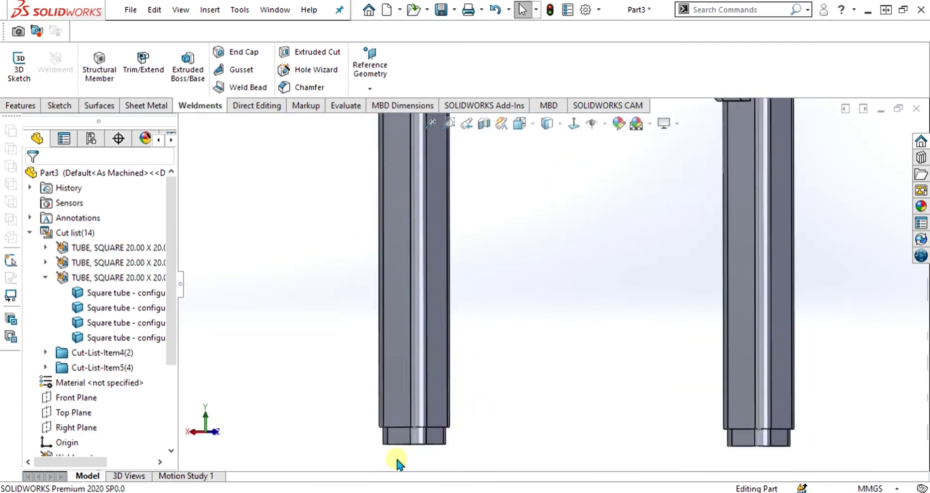
{"action": "left_click", "coordinate": [45, 367]}
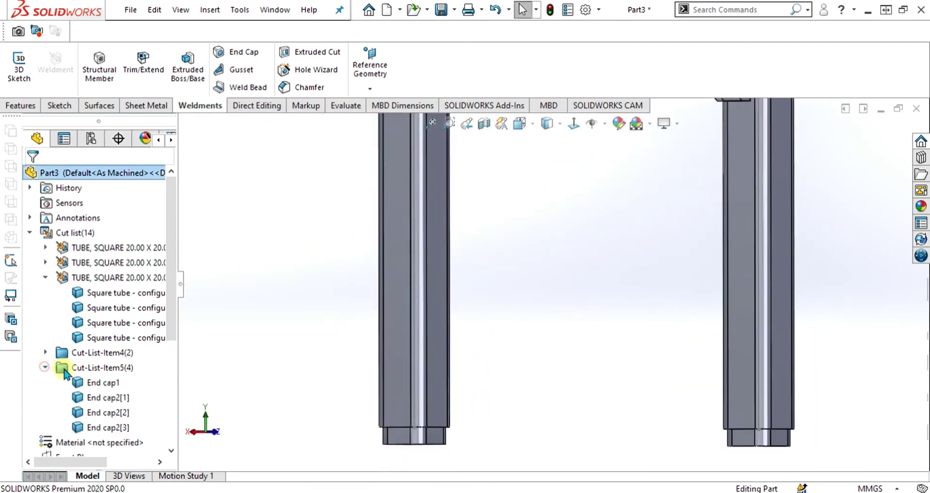
{"action": "left_click", "coordinate": [93, 384]}
{"action": "left_click", "coordinate": [97, 398]}
Step: Expand the gussets' cut list group, highlight both gusset bodies in turn, and show the whole frame in isometric view
{"action": "left_click", "coordinate": [45, 353]}
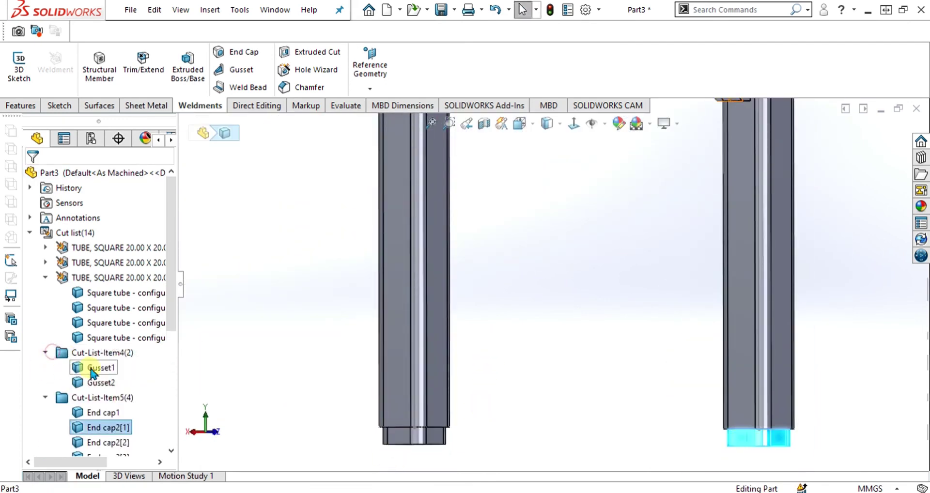
{"action": "left_click", "coordinate": [92, 368]}
{"action": "left_click", "coordinate": [99, 382]}
{"action": "key", "text": "ctrl+7"}
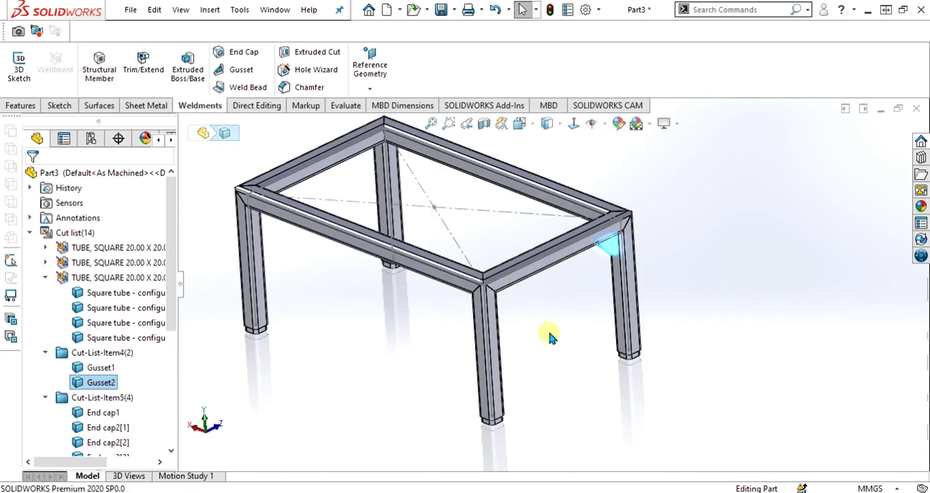
{"action": "scroll", "coordinate": [547, 327], "scroll_direction": "down", "scroll_amount": 2}
{"action": "scroll", "coordinate": [487, 274], "scroll_direction": "down", "scroll_amount": 2}
{"action": "scroll", "coordinate": [487, 273], "scroll_direction": "up", "scroll_amount": 2}
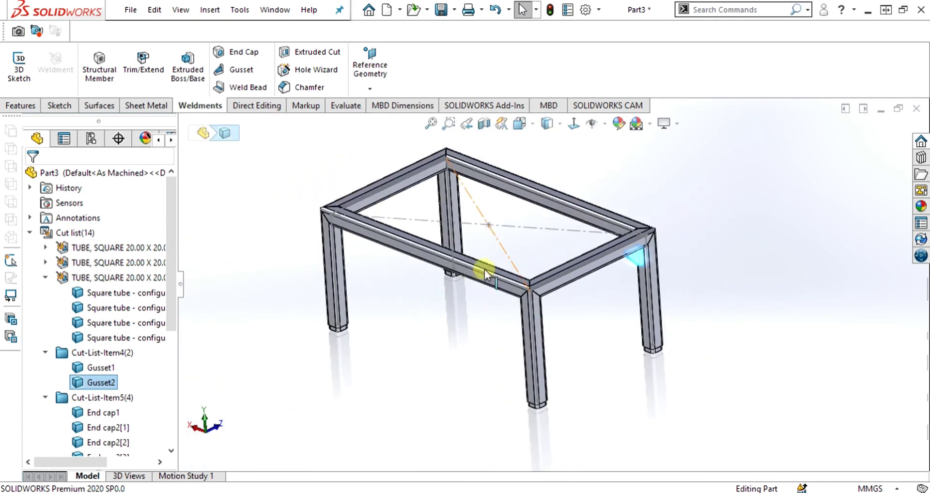
{"action": "scroll", "coordinate": [582, 254], "scroll_direction": "down", "scroll_amount": 1}
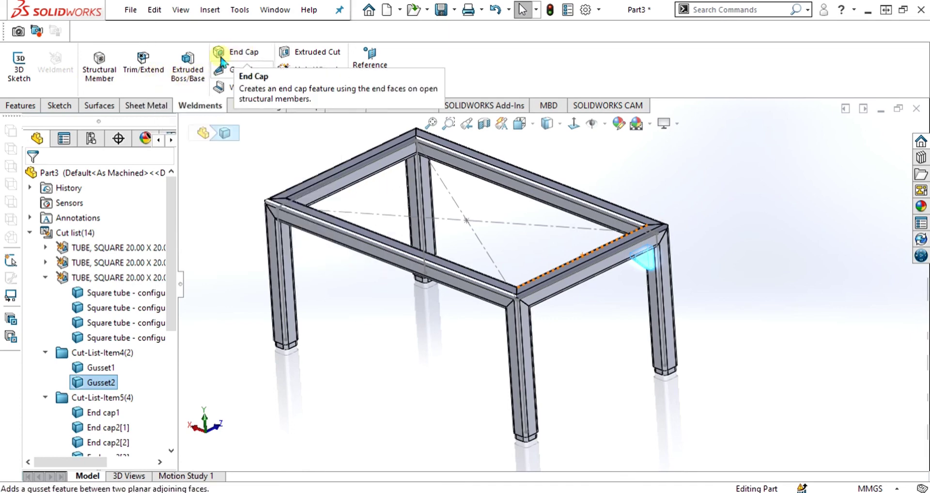
{"action": "scroll", "coordinate": [518, 311], "scroll_direction": "up", "scroll_amount": 2}
{"action": "scroll", "coordinate": [519, 314], "scroll_direction": "down", "scroll_amount": 2}
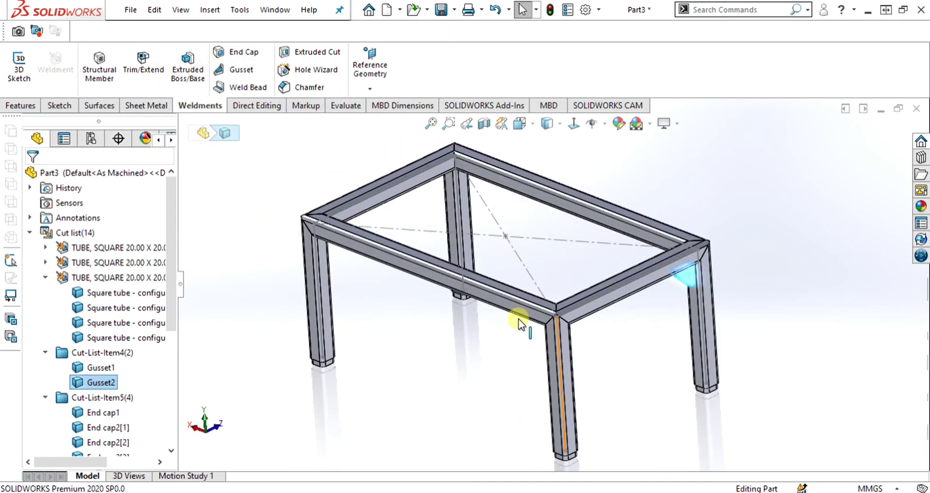
{"action": "middle_click_drag", "start_coordinate": [518, 318], "coordinate": [474, 301]}
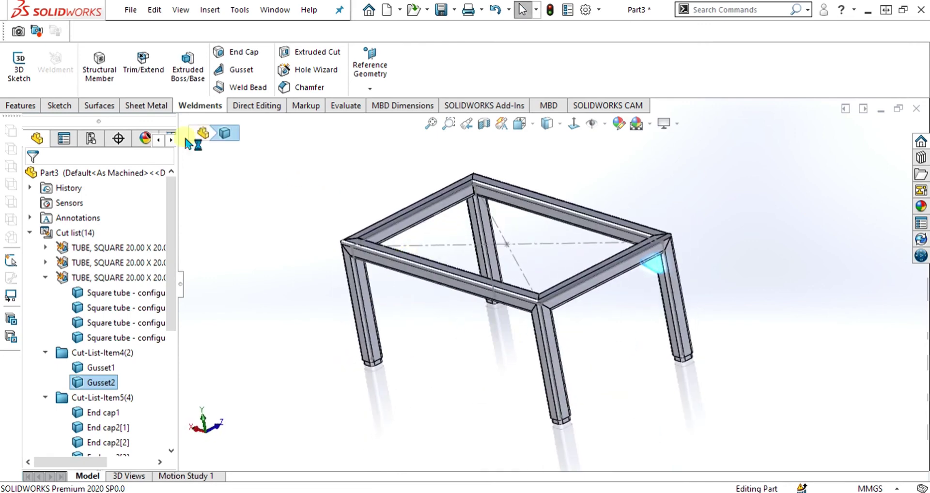
{"action": "left_click", "coordinate": [99, 106]}
{"action": "scroll", "coordinate": [544, 294], "scroll_direction": "up", "scroll_amount": 2}
{"action": "scroll", "coordinate": [537, 283], "scroll_direction": "down", "scroll_amount": 3}
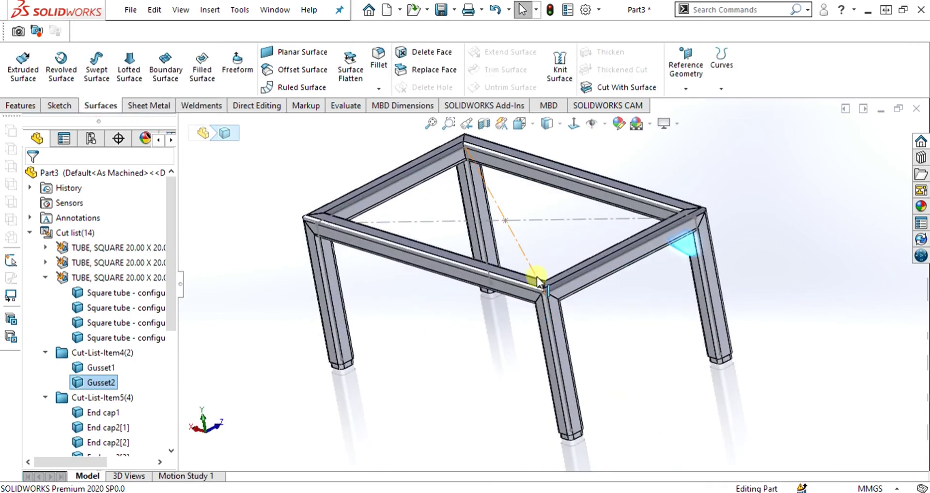
{"action": "scroll", "coordinate": [536, 274], "scroll_direction": "up", "scroll_amount": 1}
{"action": "scroll", "coordinate": [573, 236], "scroll_direction": "down", "scroll_amount": 1}
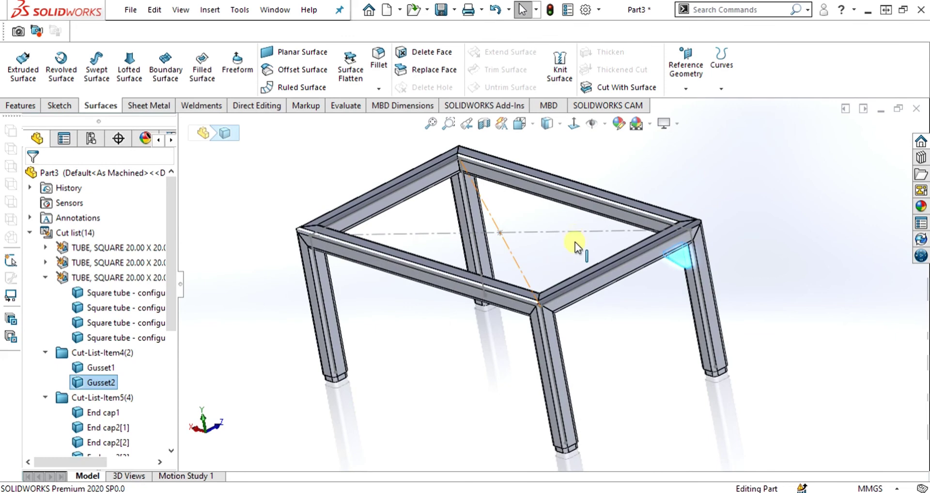
{"action": "scroll", "coordinate": [574, 284], "scroll_direction": "up", "scroll_amount": 1}
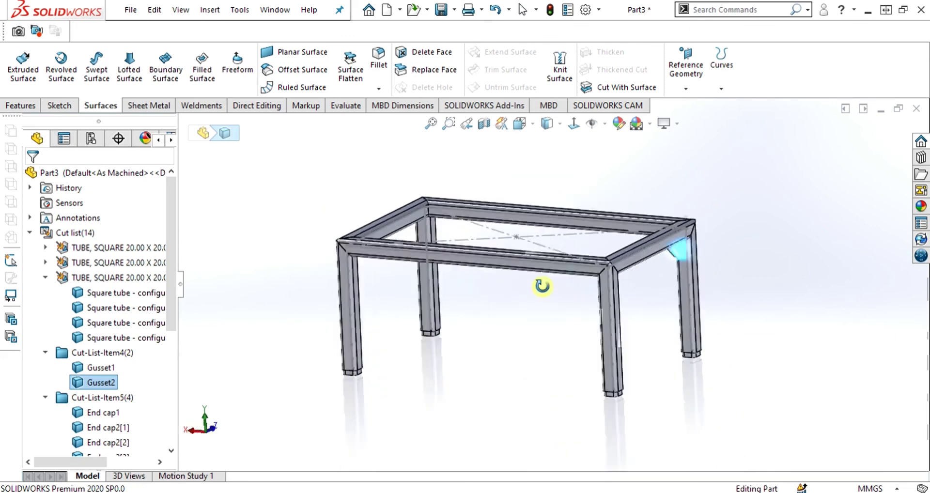